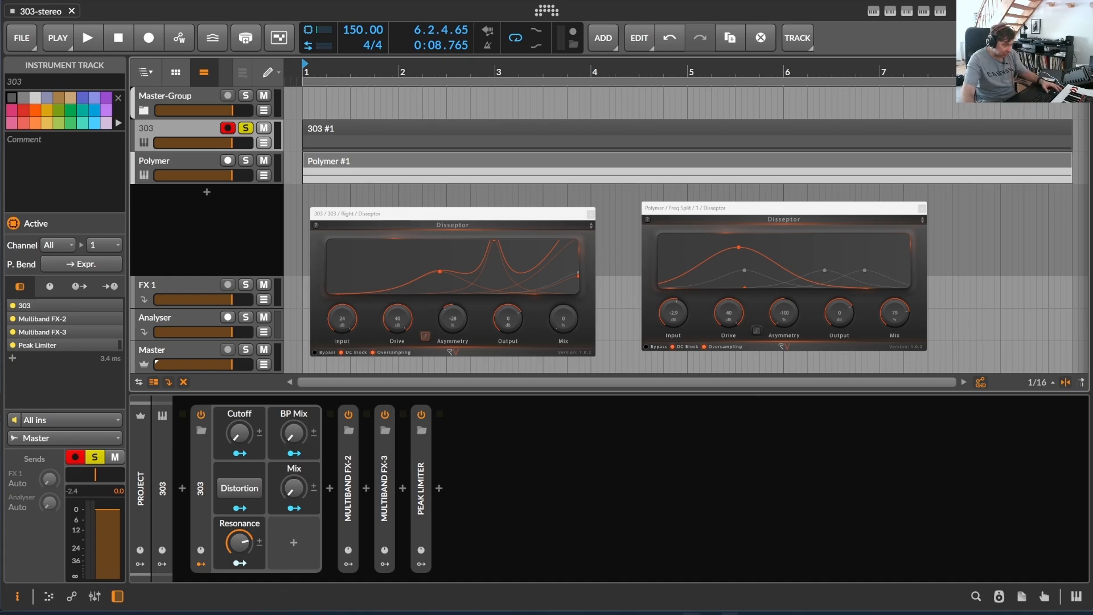
- Switch to the browser and review the Disseptor page's overview, features, sound demos, how-to videos and reviews
mouse_move(731, 612)
left_click(731, 576)
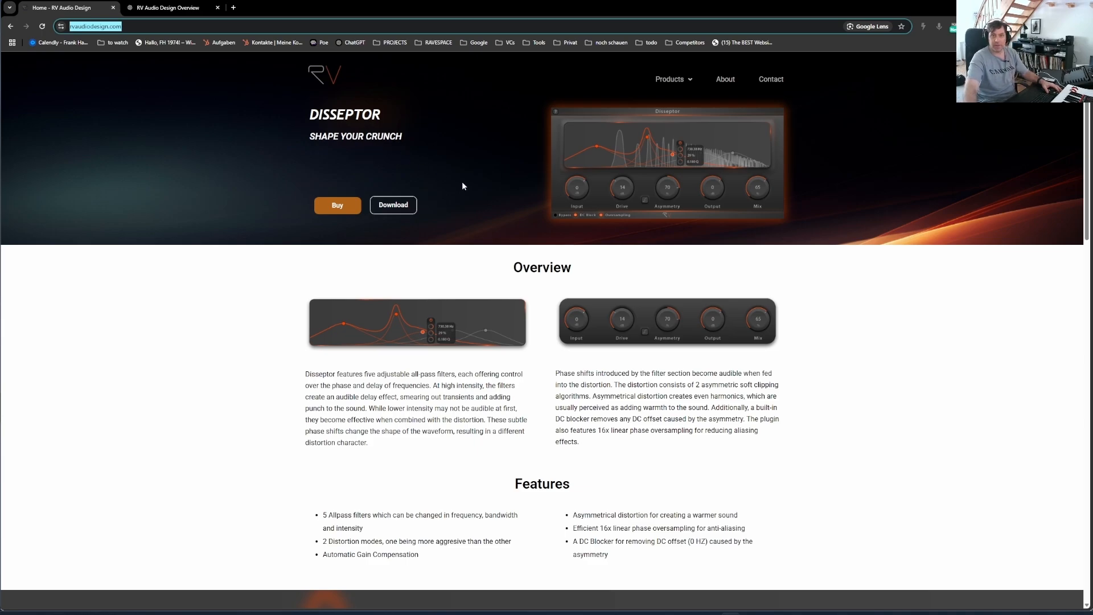
left_click(905, 183)
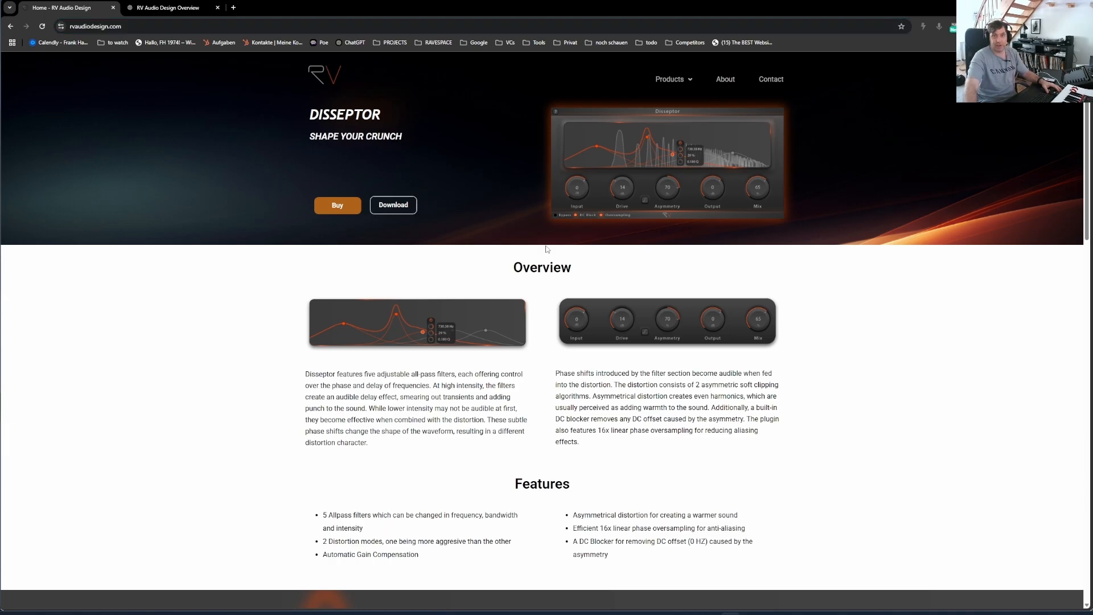
scroll(534, 303, "down", 2)
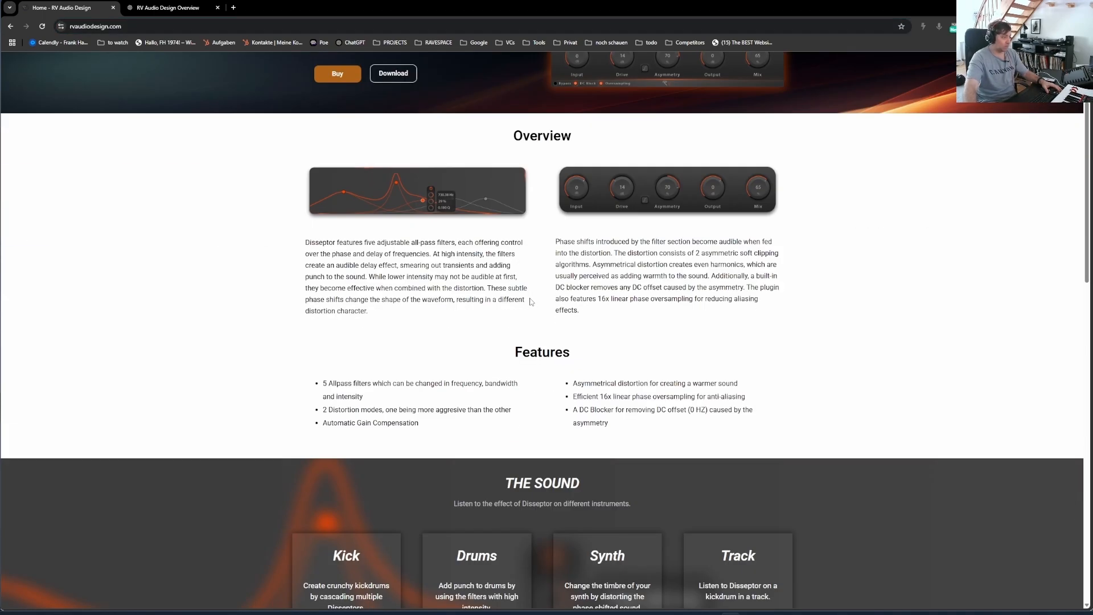
scroll(531, 302, "down", 1)
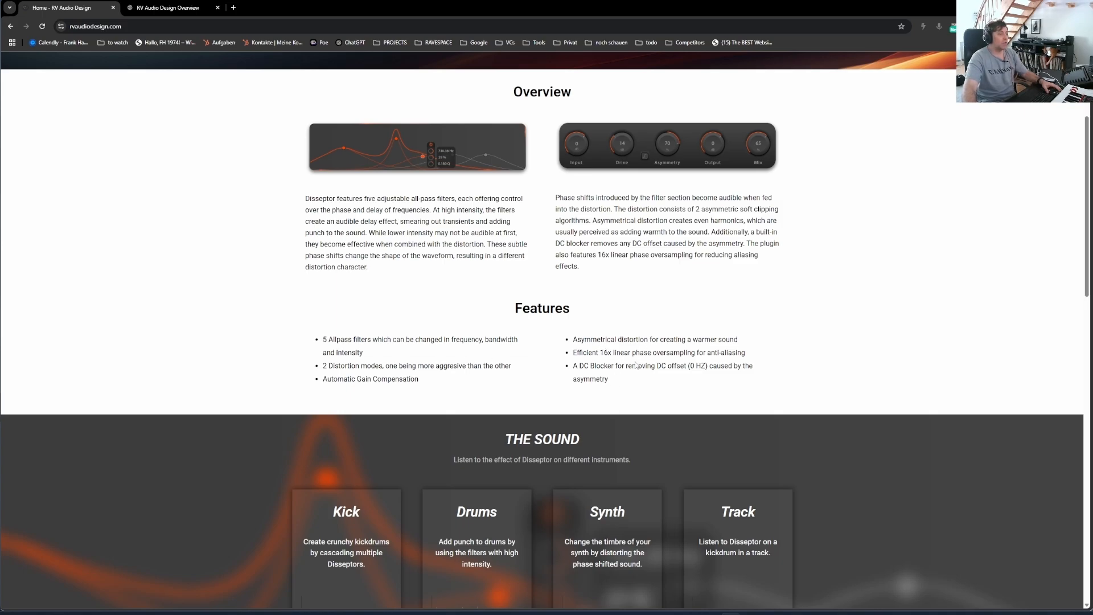
scroll(636, 365, "down", 1)
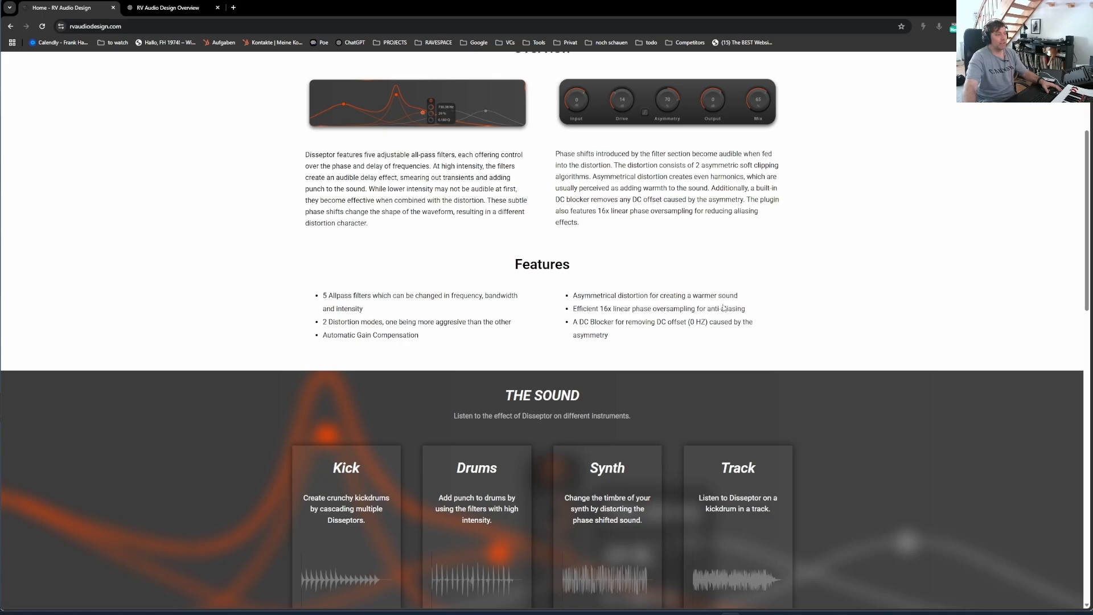
scroll(602, 351, "down", 5)
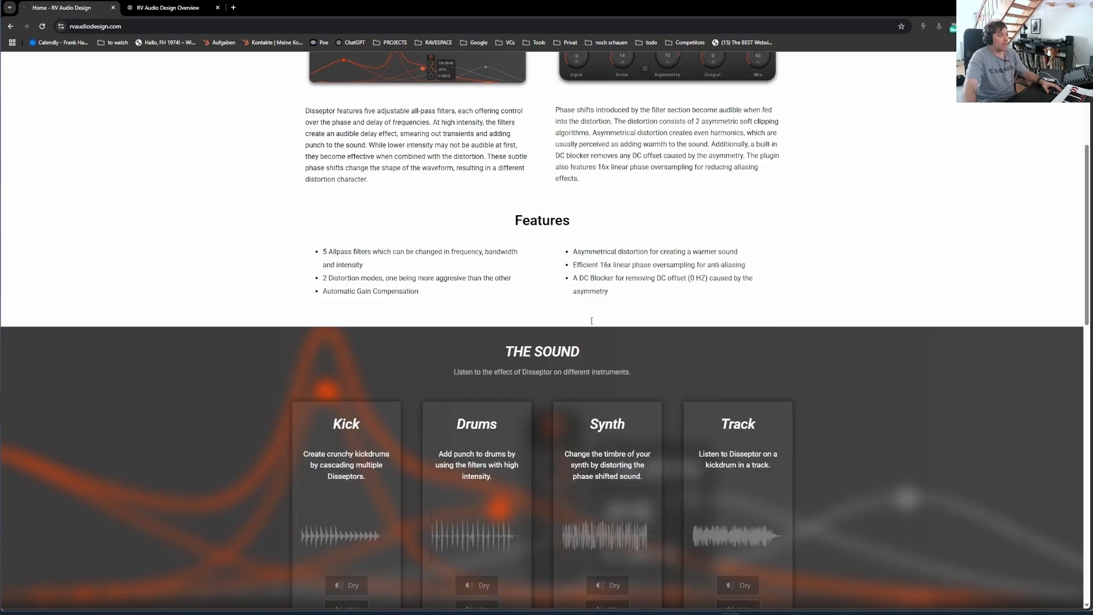
scroll(590, 324, "down", 4)
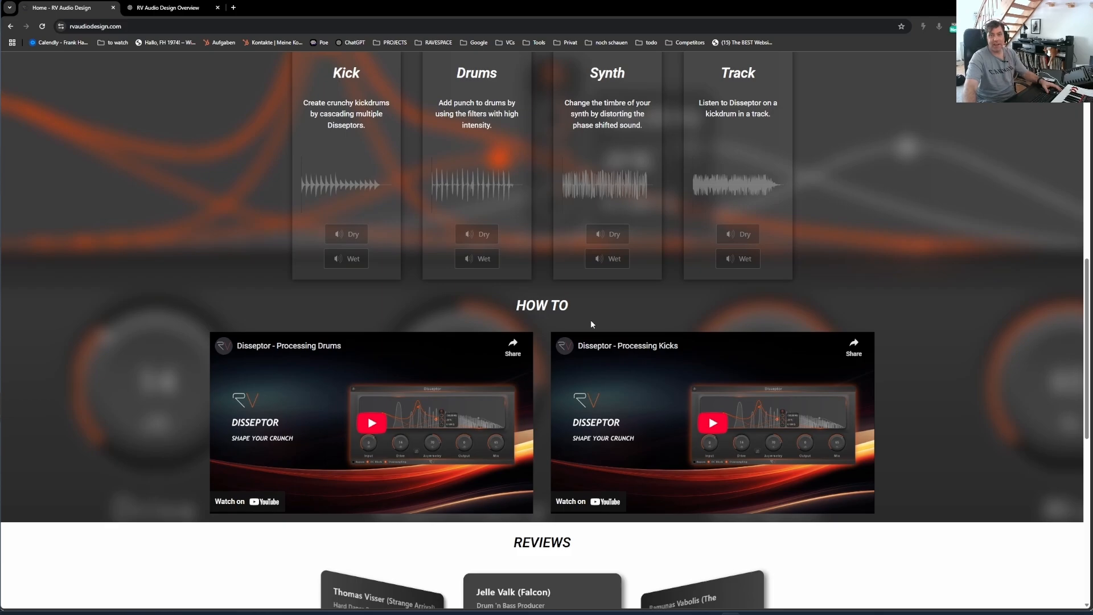
scroll(590, 322, "down", 6)
scroll(591, 322, "up", 13)
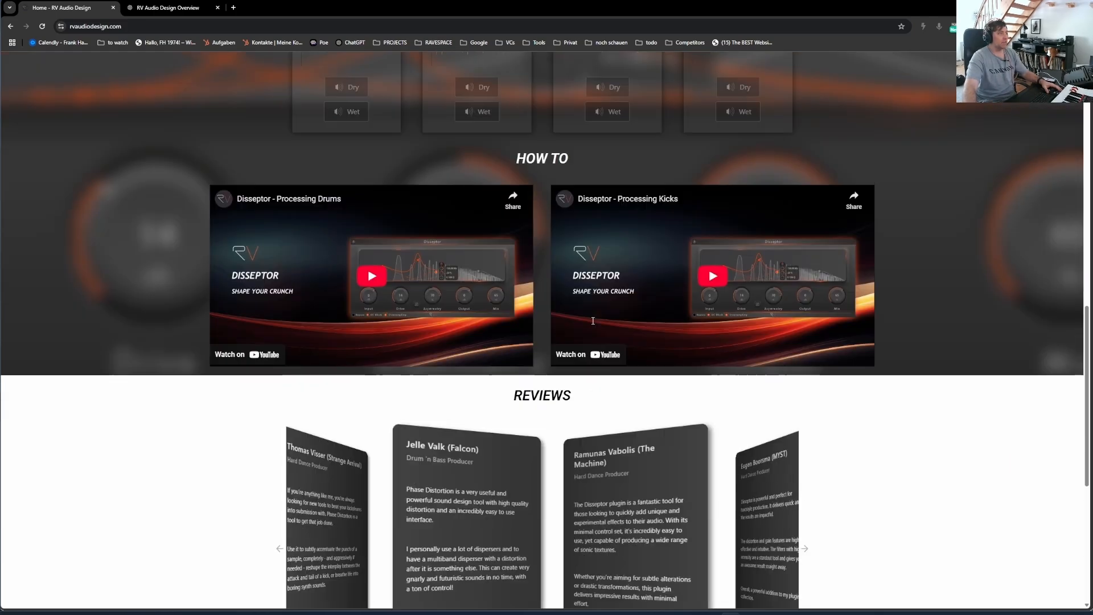
scroll(592, 322, "up", 6)
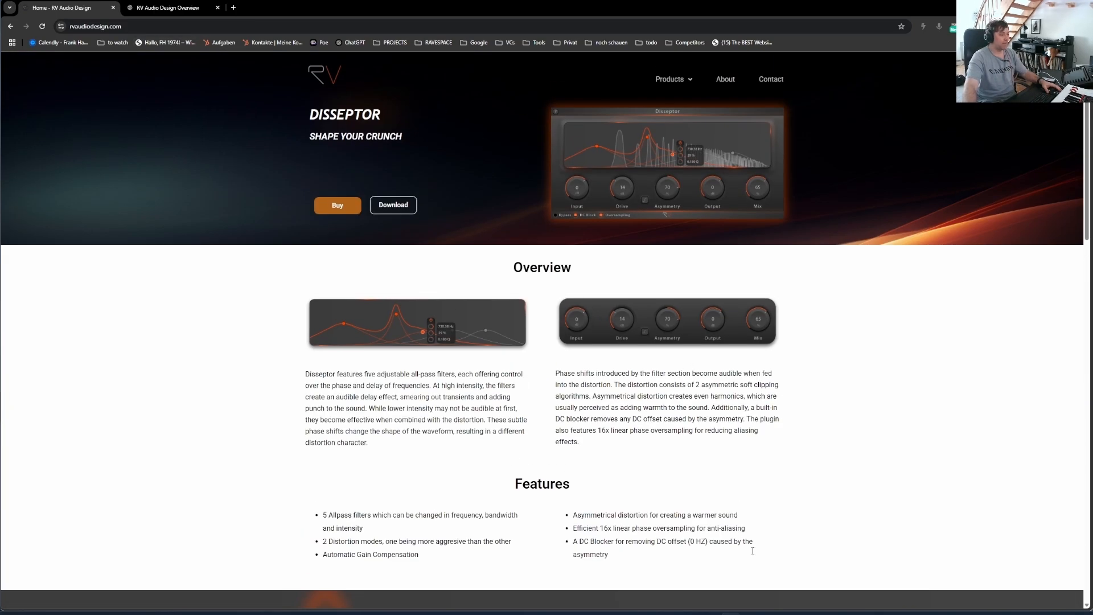
- Return to the Bitwig project, expand the 303 stereo split device and inspect its Left and Right chains
mouse_move(692, 610)
left_click(659, 566)
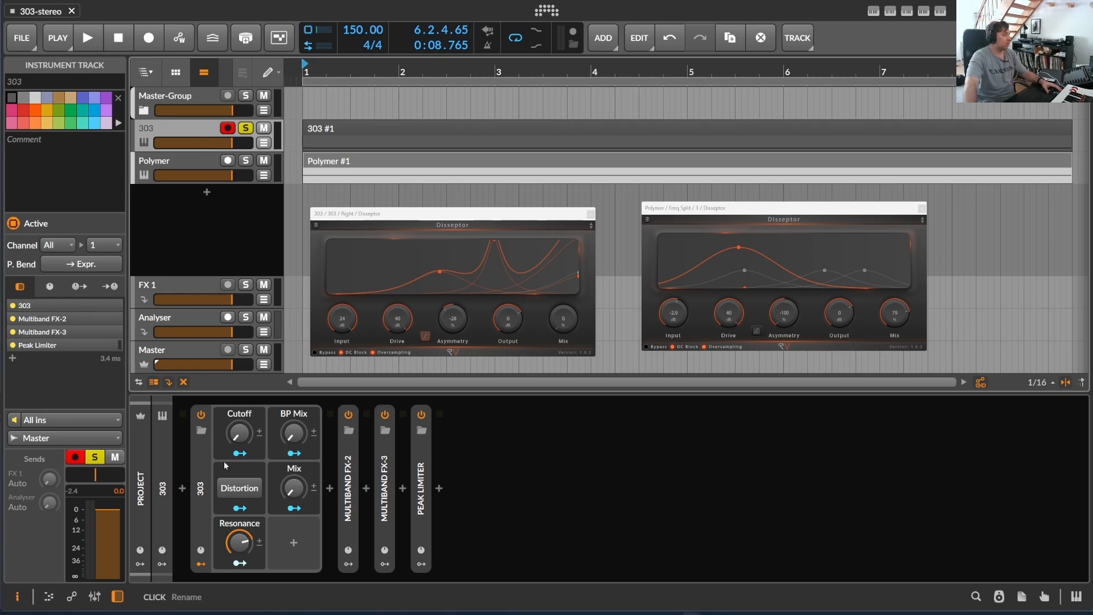
double_click(200, 461)
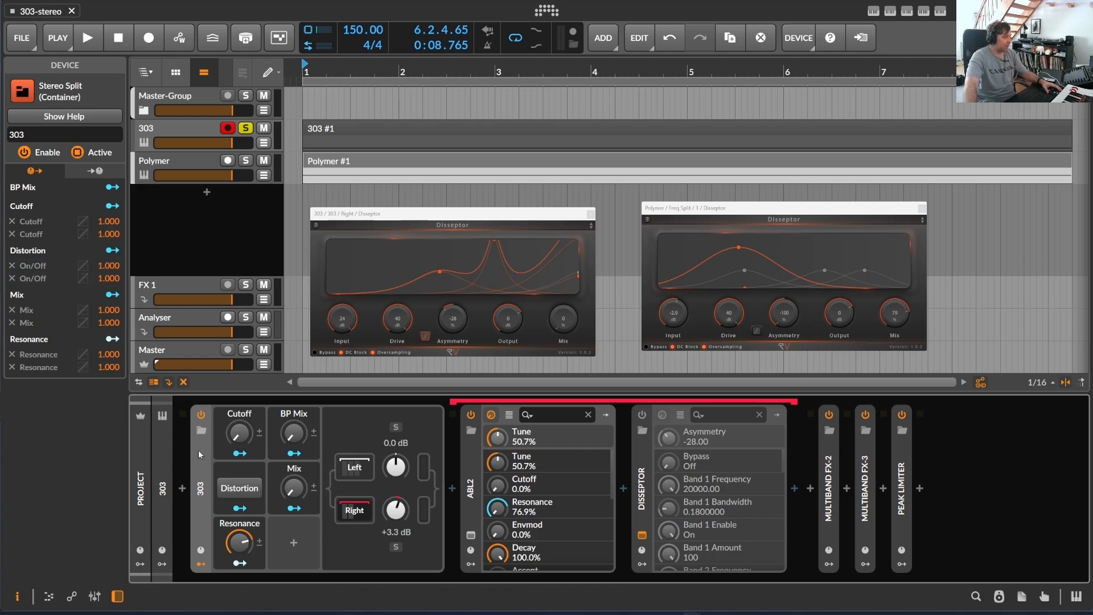
left_click(367, 469)
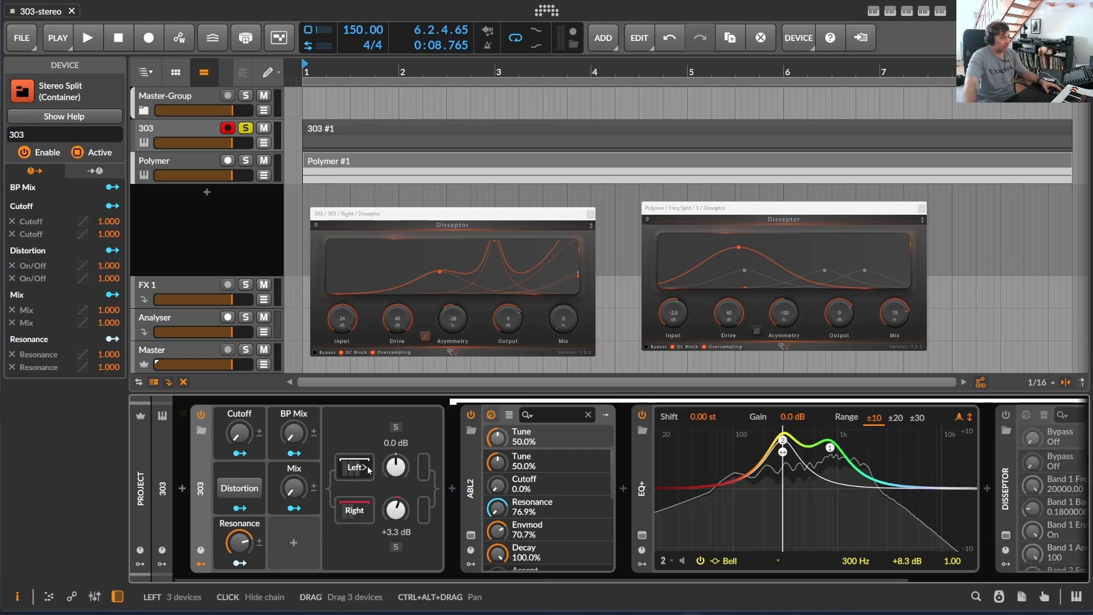
left_click(368, 511)
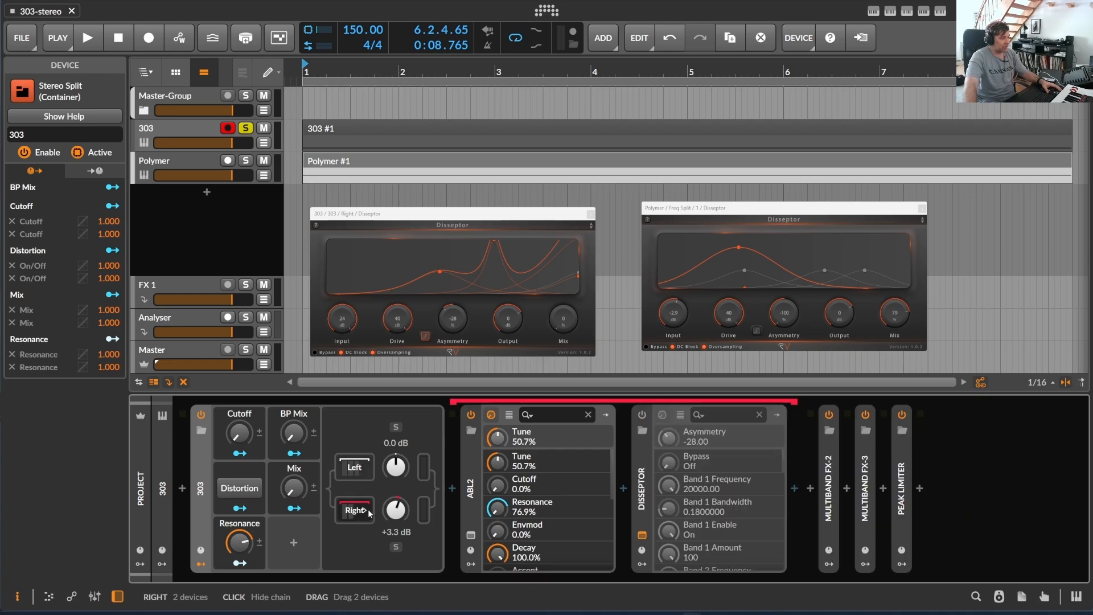
- Open the ABL2 plug-in window from the Left chain of the 303 device and place it over the arranger
left_click(369, 471)
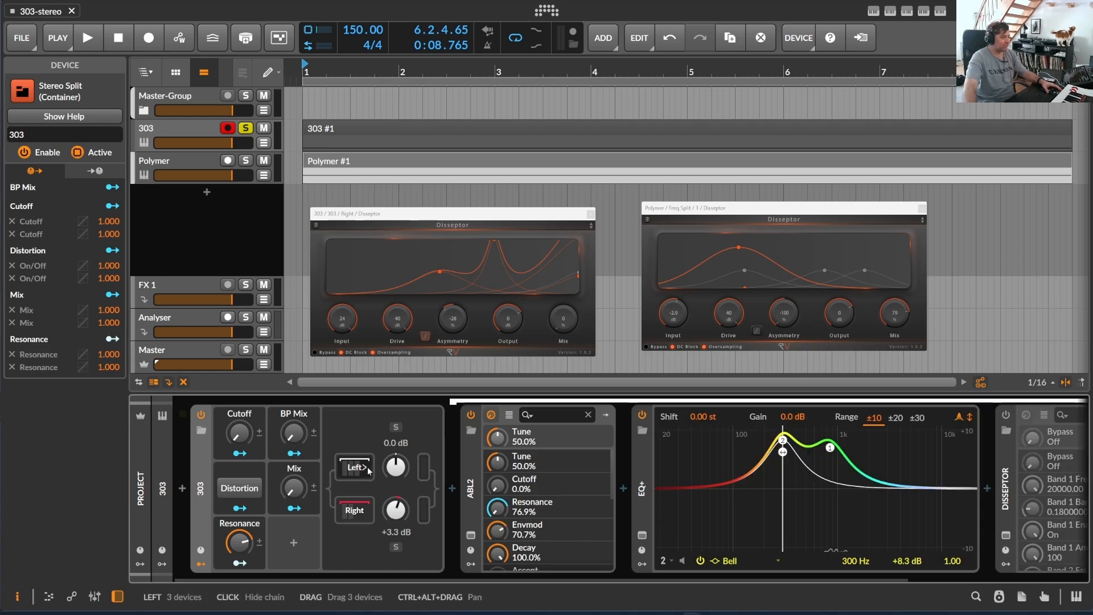
left_click(473, 497)
left_click(472, 535)
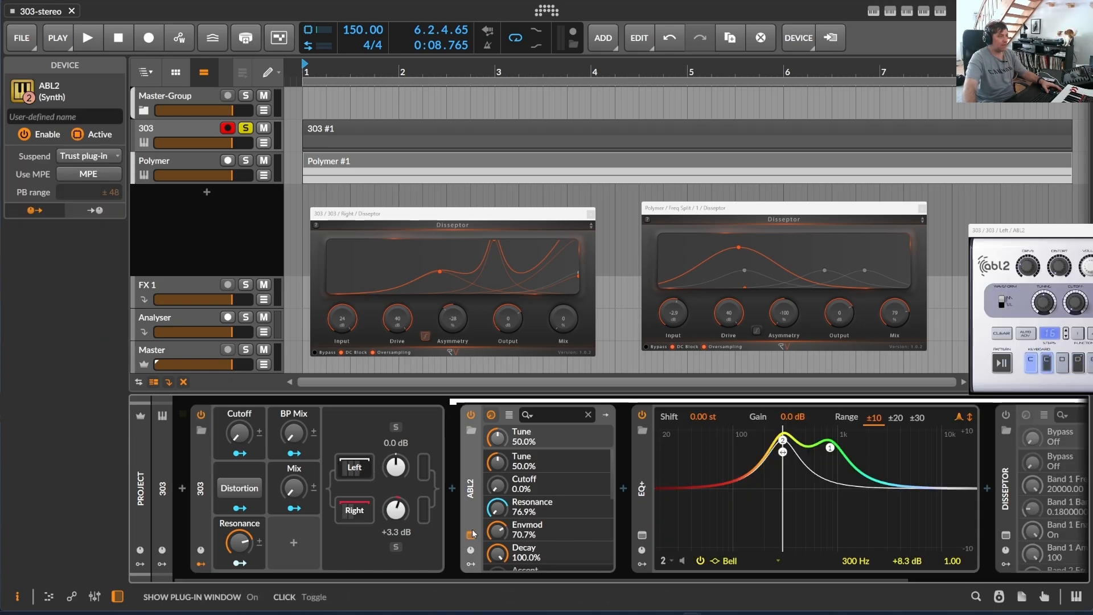
left_click_drag(448, 73, 309, 51)
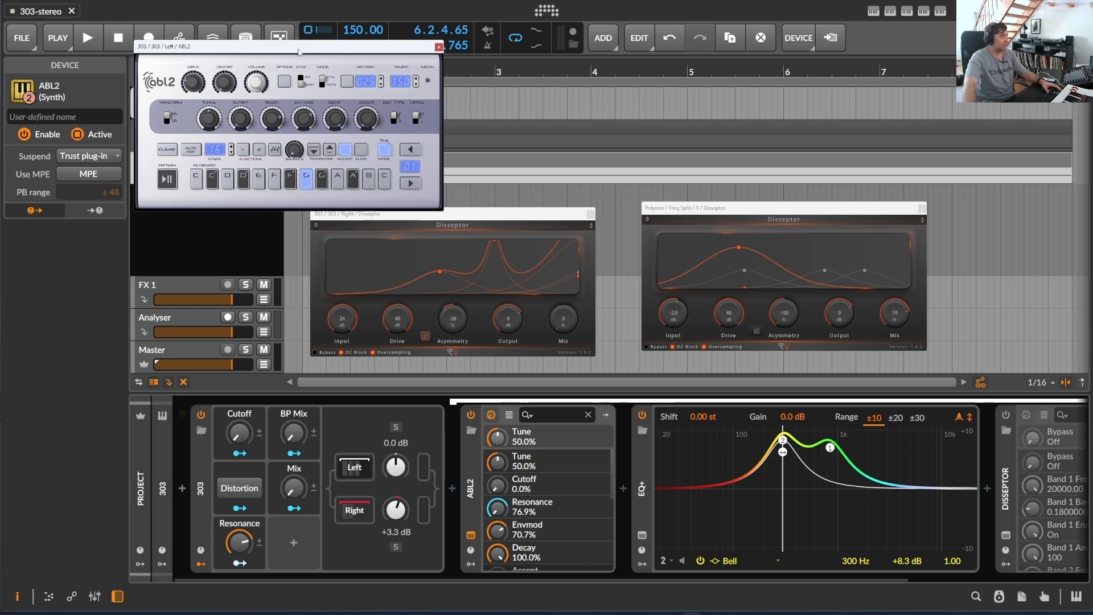
left_click_drag(245, 53, 226, 40)
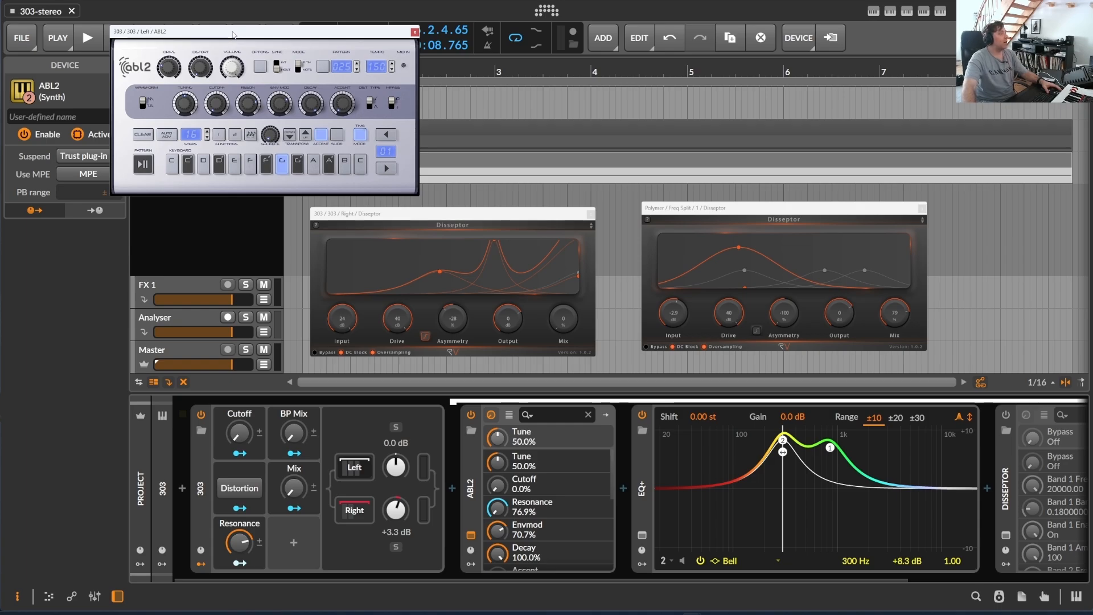
left_click_drag(233, 34, 391, 87)
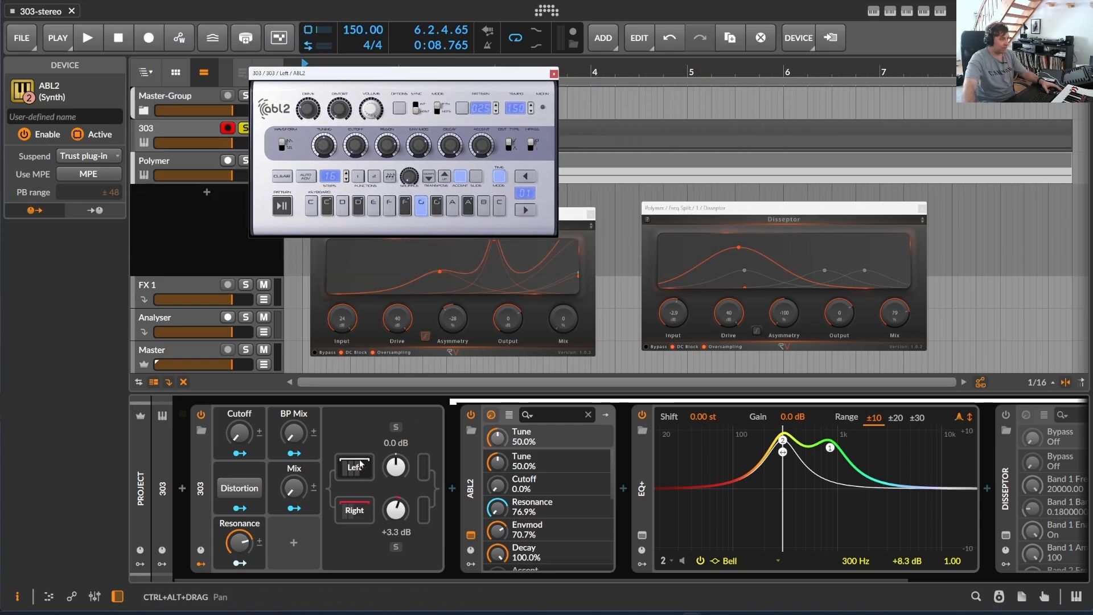
- Open the Right chain's ABL2 plug-in window and align it beside the Left chain's ABL2 window
left_click(367, 514)
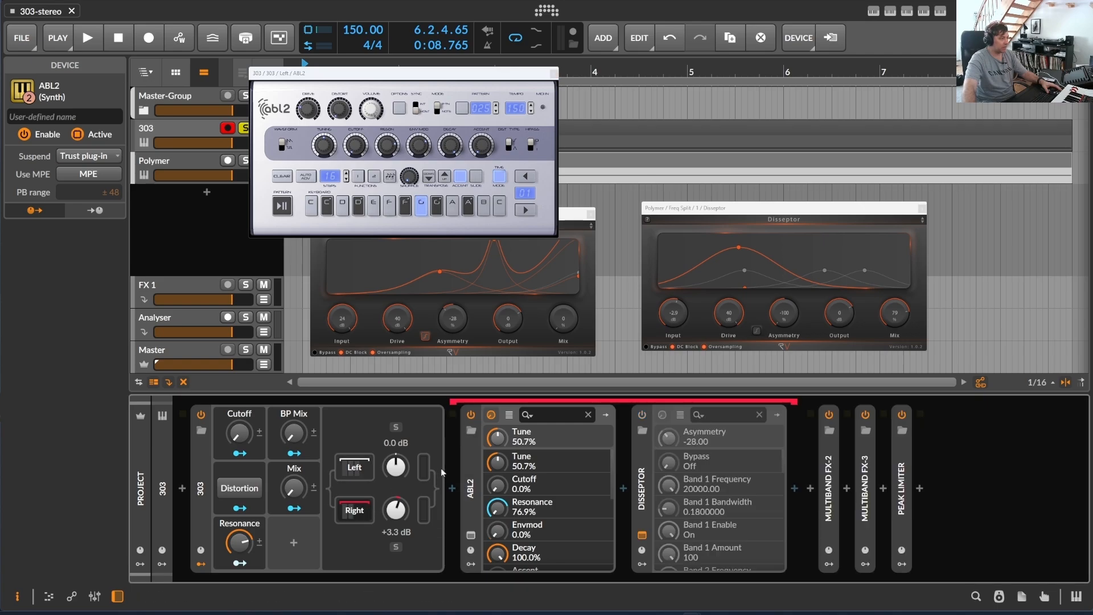
left_click(470, 535)
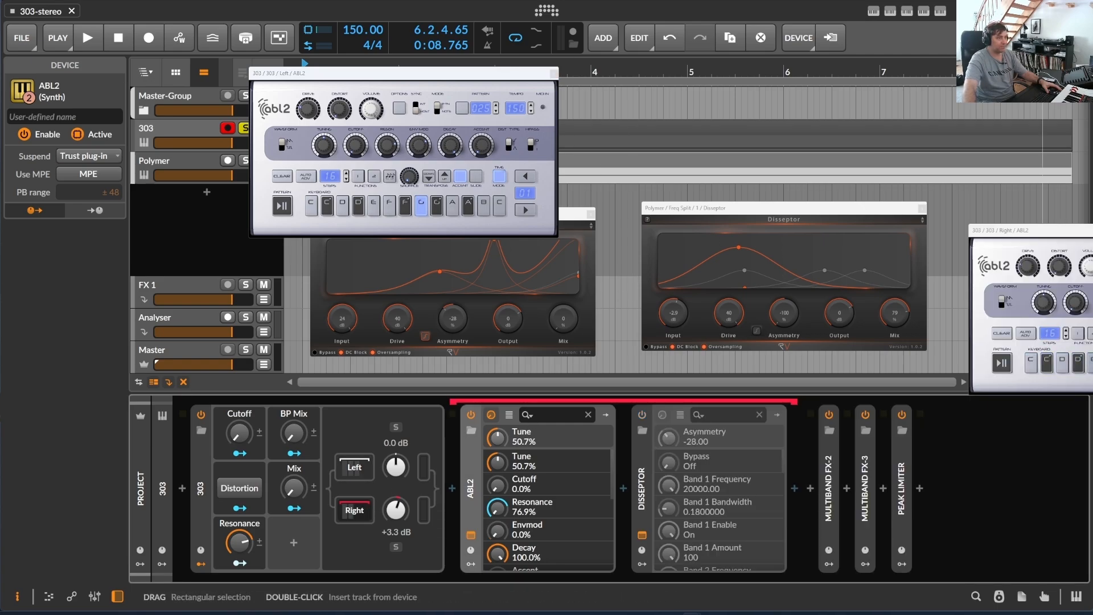
left_click_drag(1025, 230, 678, 62)
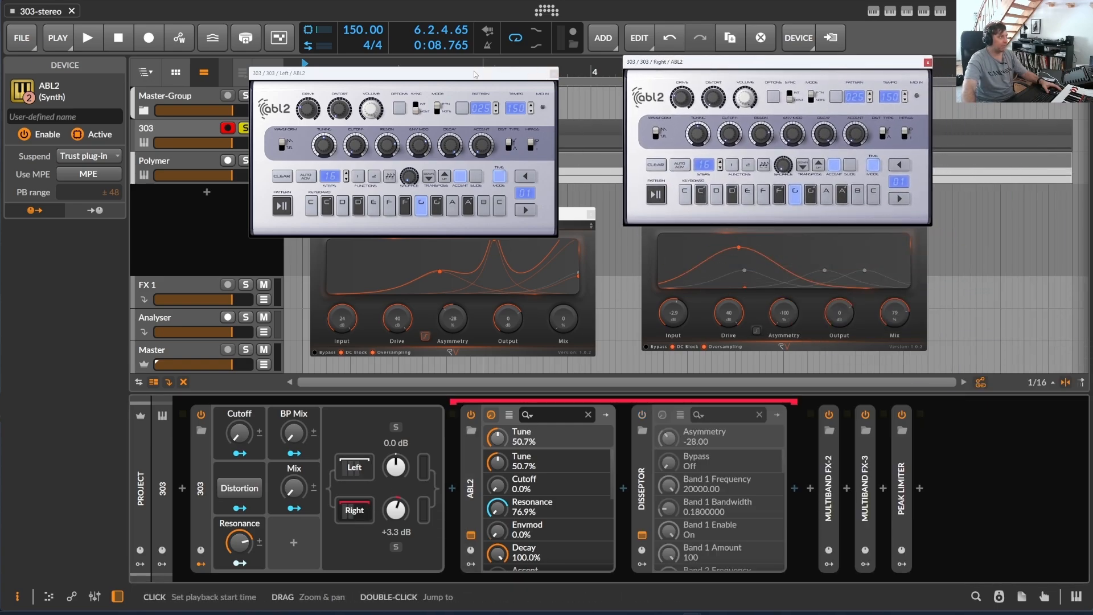
left_click_drag(473, 75, 443, 56)
left_click_drag(776, 64, 699, 53)
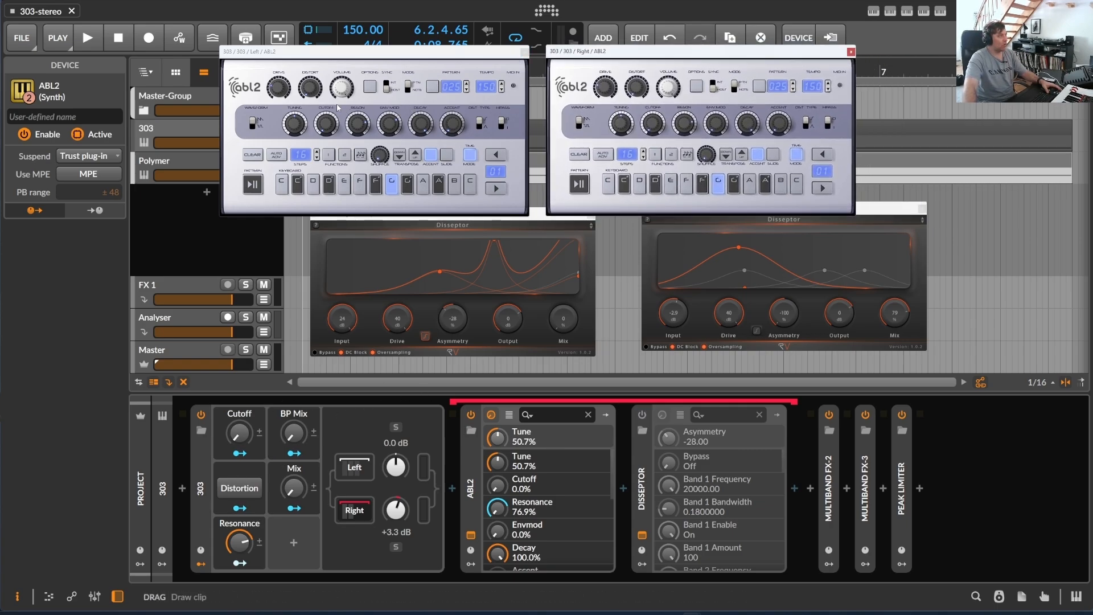
- Try the 303 device's Cutoff macro and lower its Resonance macro to bring ABL2's resonance to 72.0%
mouse_move(238, 433)
left_mouse_down()
mouse_move(239, 408)
mouse_move(239, 456)
mouse_move(249, 432)
left_mouse_up()
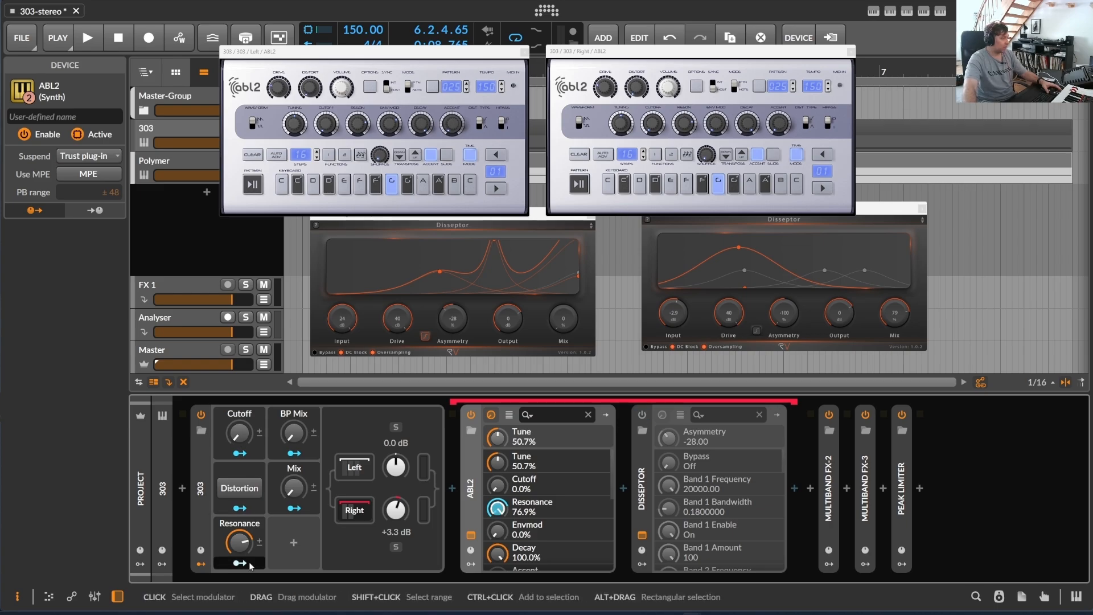
left_click_drag(246, 547, 246, 553)
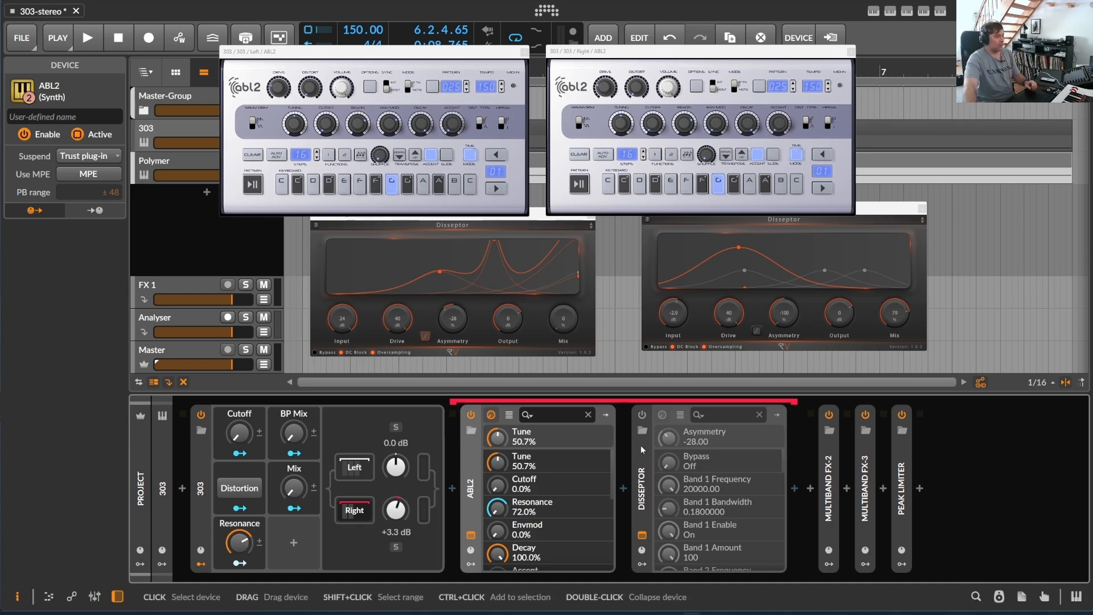
- Examine the Disseptor in the Right chain and the ABL2, EQ+ and Disseptor devices in the Left chain
left_click(364, 511)
left_click(366, 512)
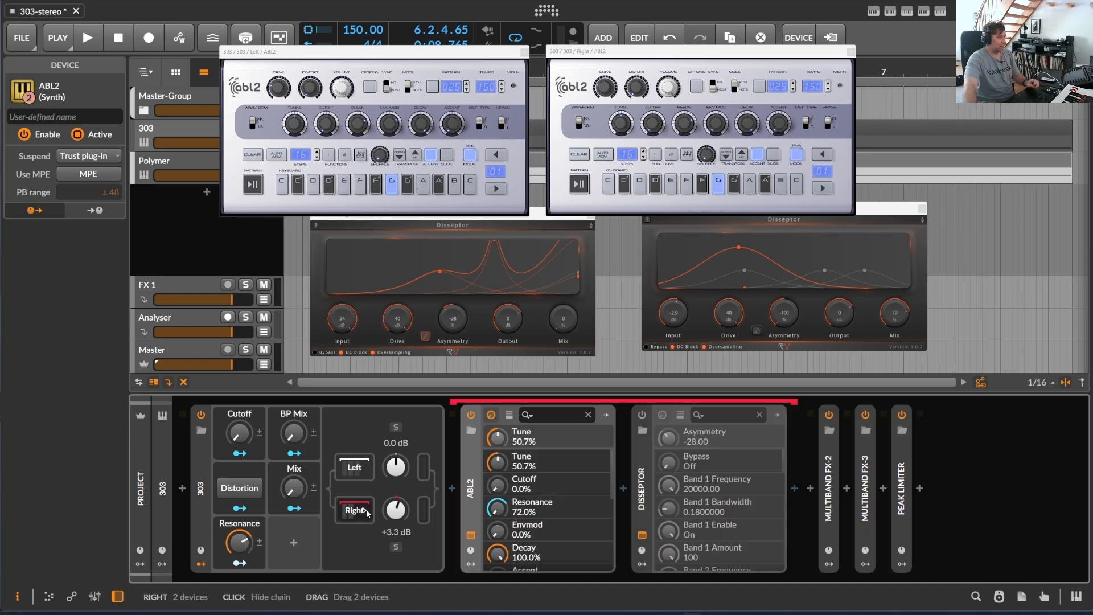
left_click(646, 453)
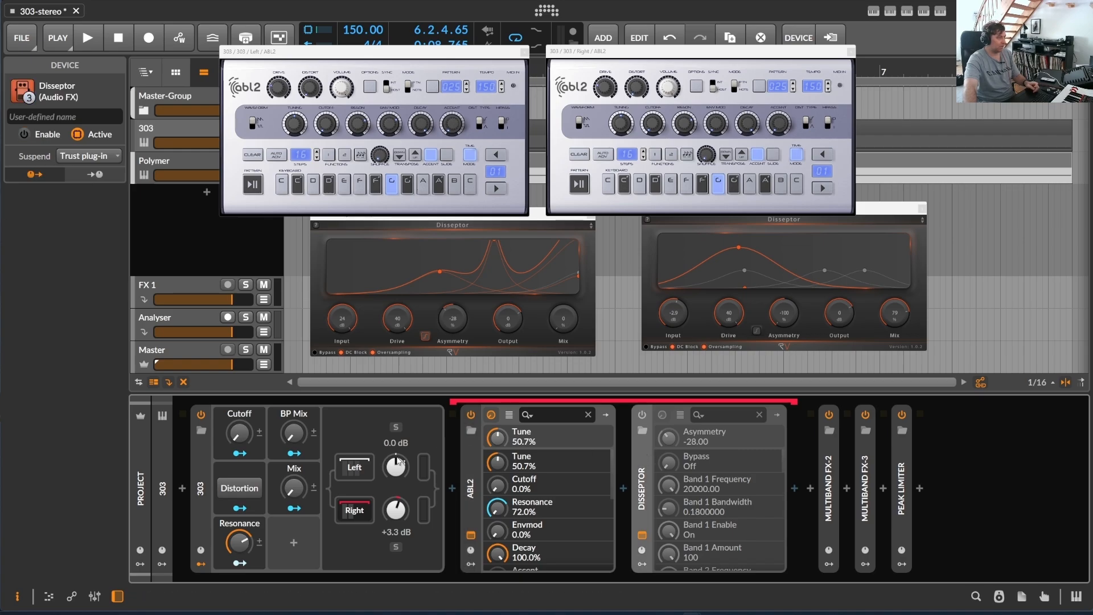
left_click(369, 471)
left_click(470, 489)
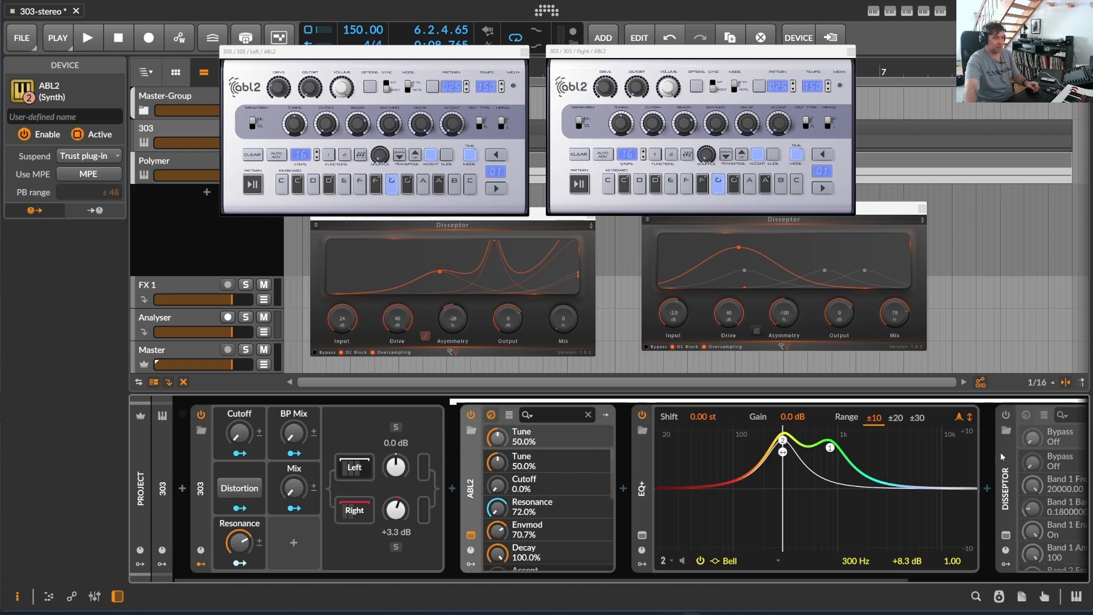
left_click(1001, 446)
scroll(414, 578, "right", 2)
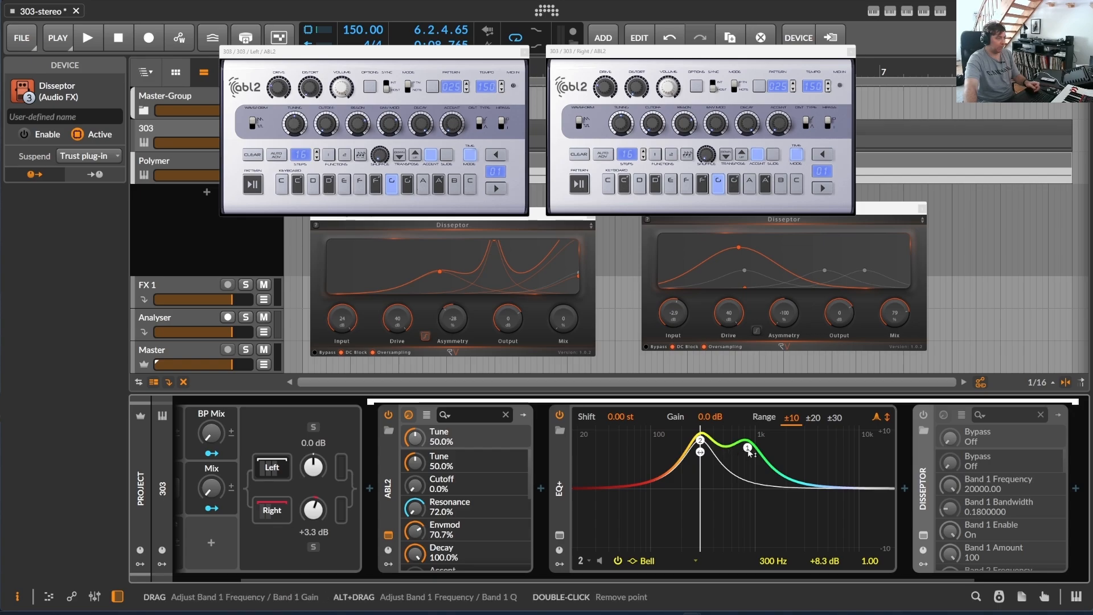
scroll(581, 579, "right", 2)
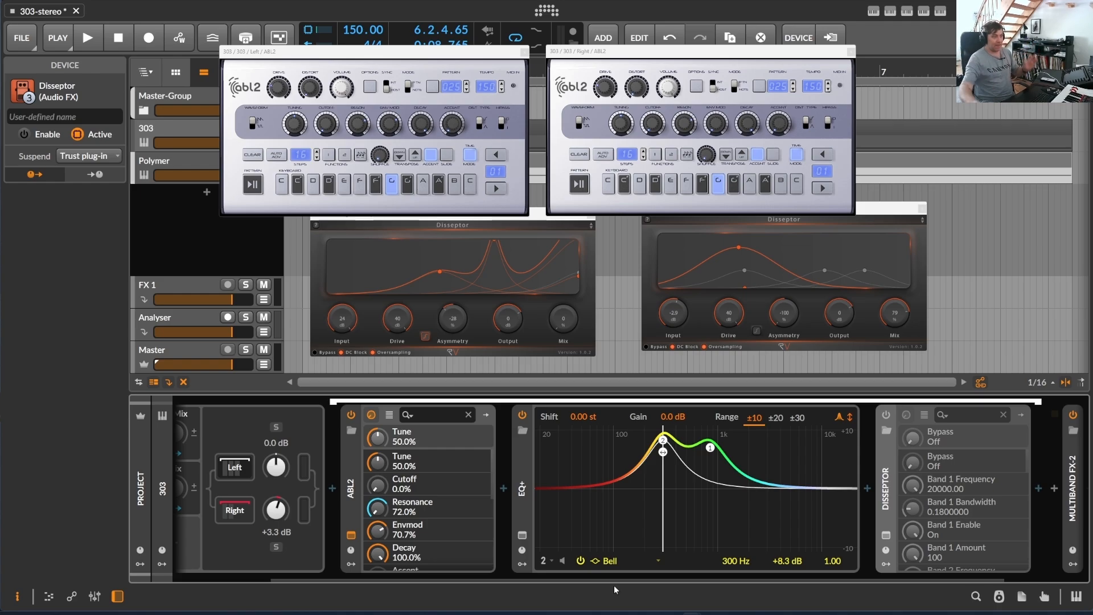
- Expand the Multiband FX-2 device and inspect the Tool in its Low band and the Convolution in its High band
left_click_drag(329, 576, 420, 576)
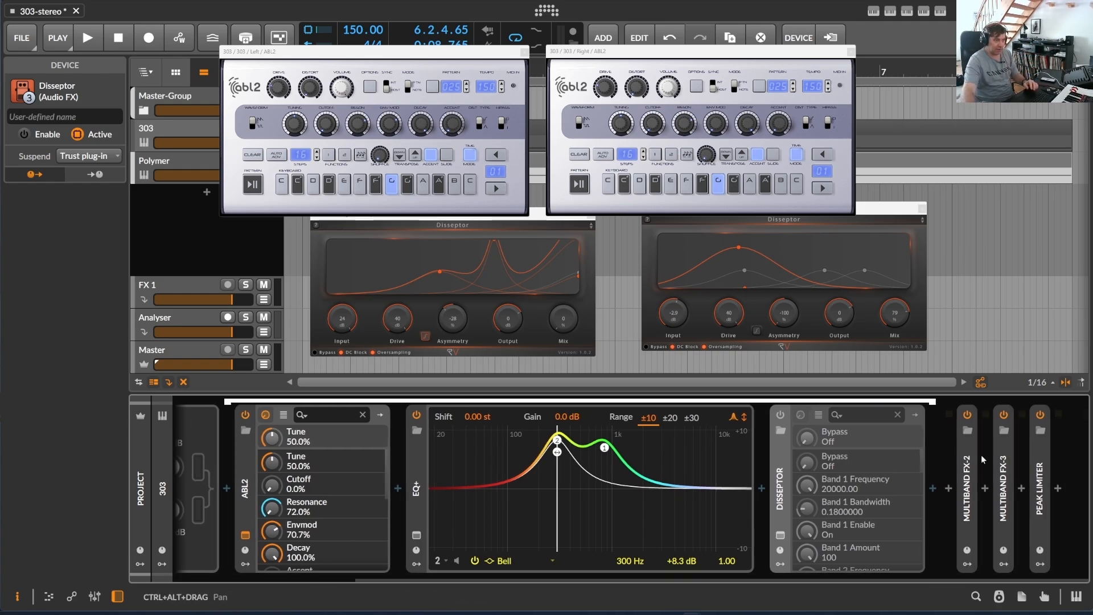
double_click(969, 454)
left_click_drag(885, 581, 957, 582)
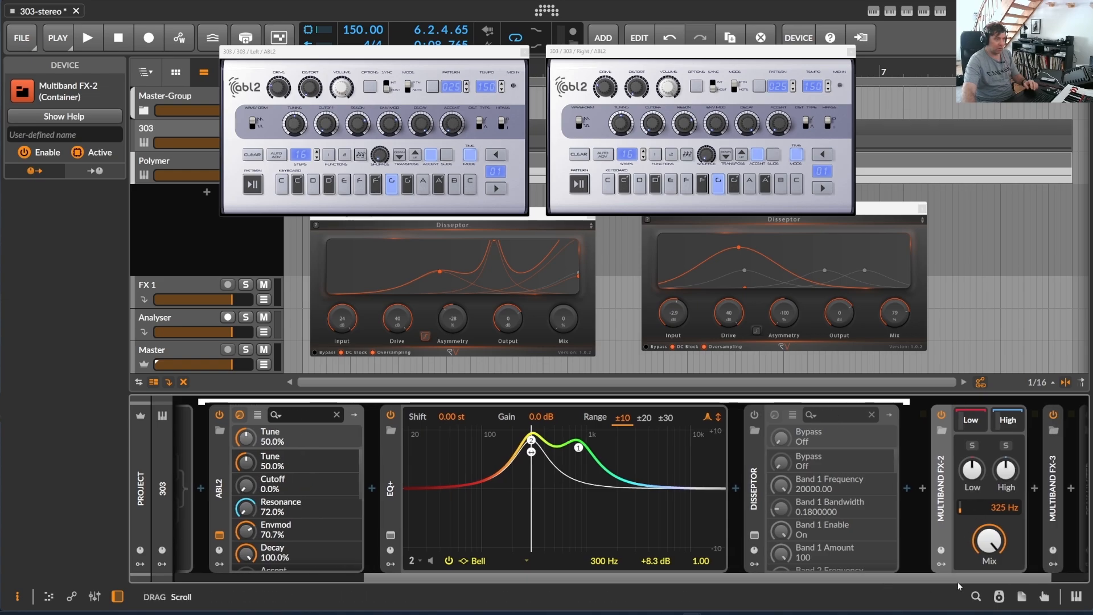
left_click(931, 418)
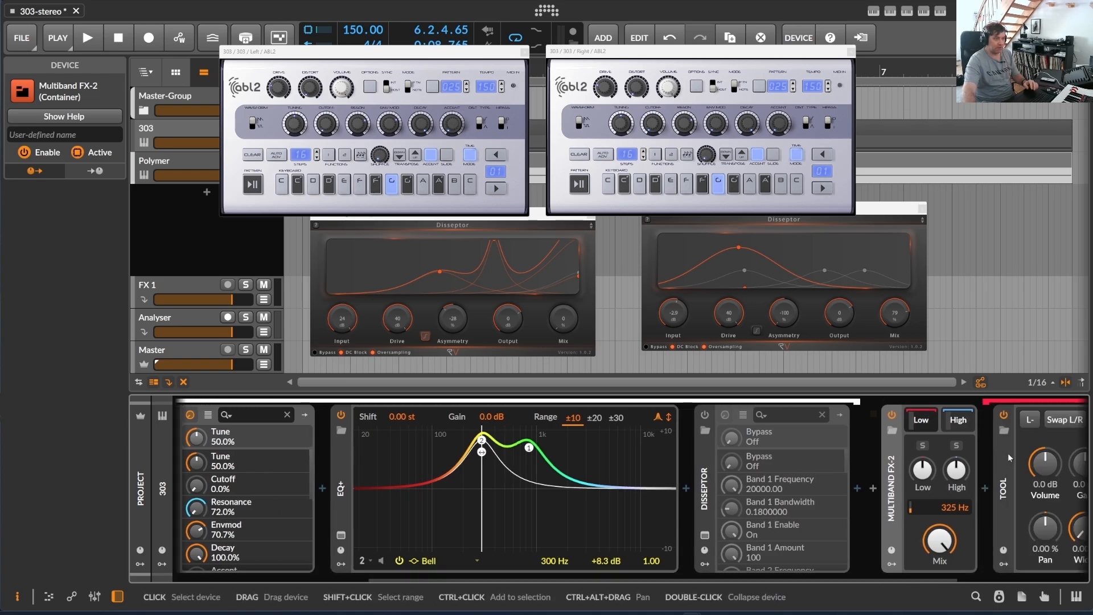
left_click(1007, 453)
left_click_drag(921, 576, 1011, 576)
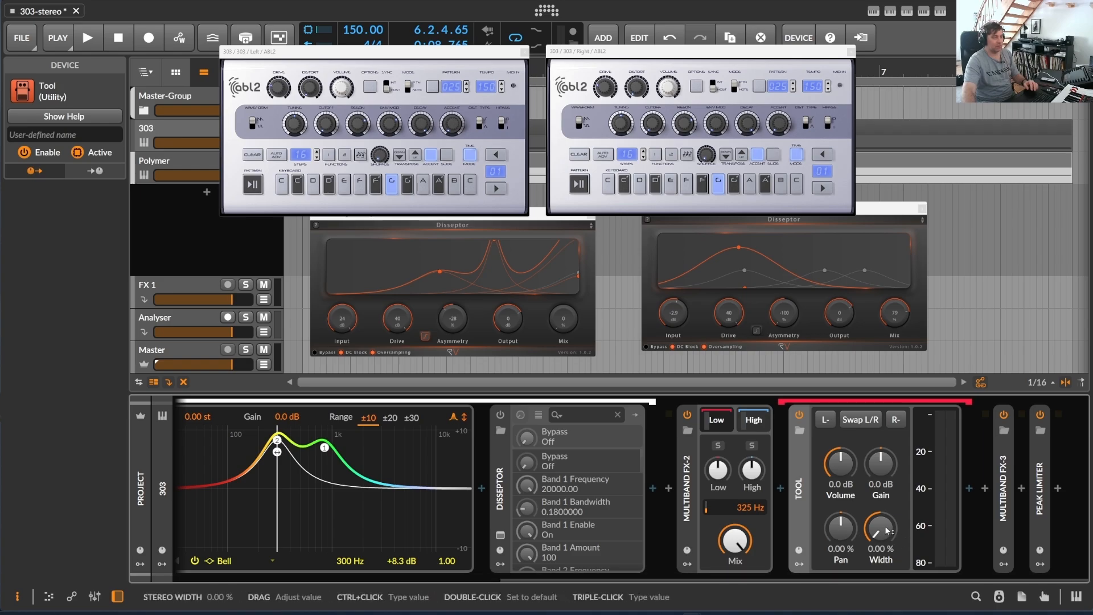
left_click(762, 420)
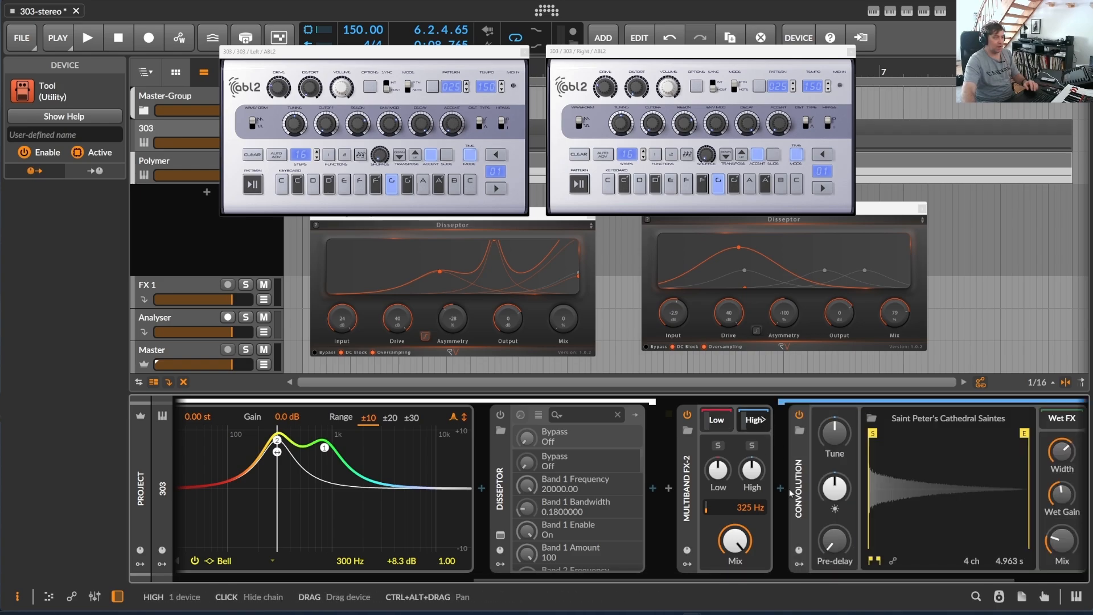
left_click_drag(771, 571, 848, 577)
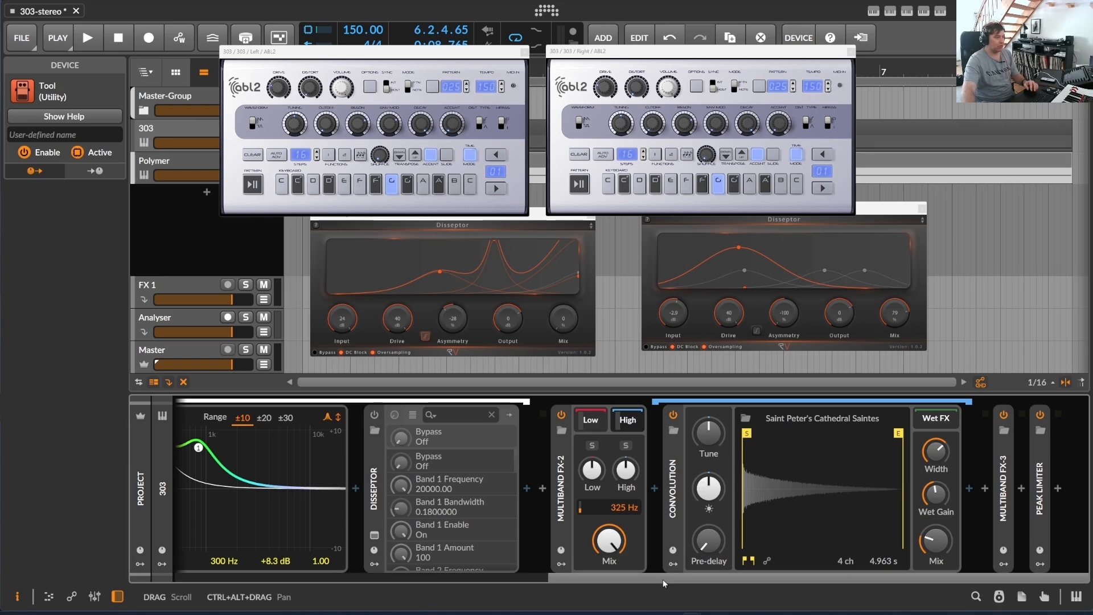
- Examine the Filter in Multiband FX-3's Mid band, the 303 device's BP Mix macro and the Peak Limiter
double_click(1003, 443)
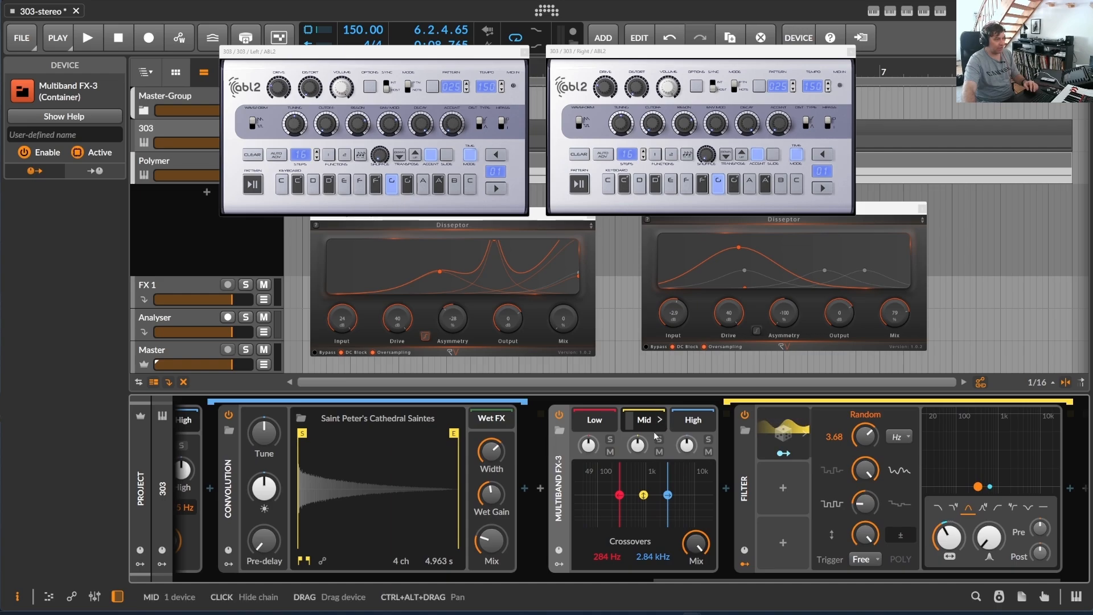
left_click(744, 463)
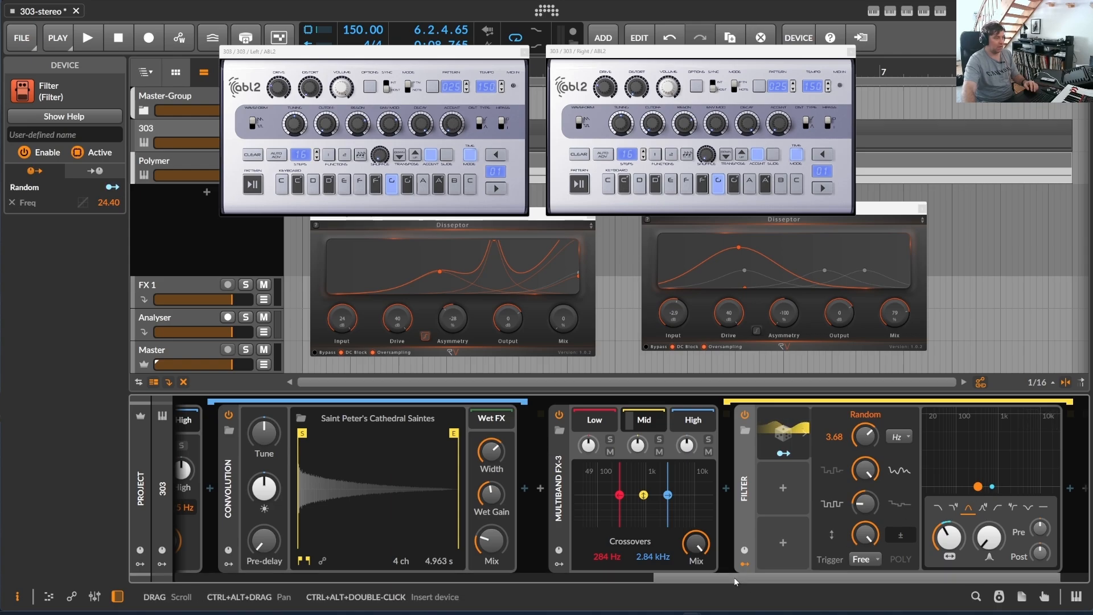
left_click_drag(733, 578, 279, 582)
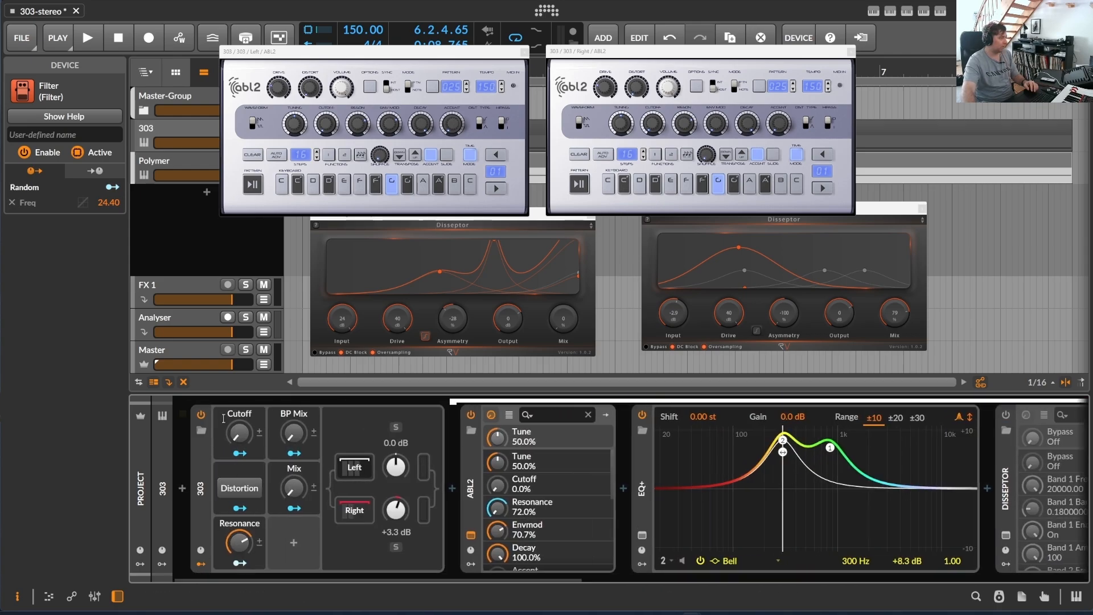
left_click_drag(292, 438, 292, 415)
left_click_drag(435, 582, 343, 608)
left_click(1037, 447)
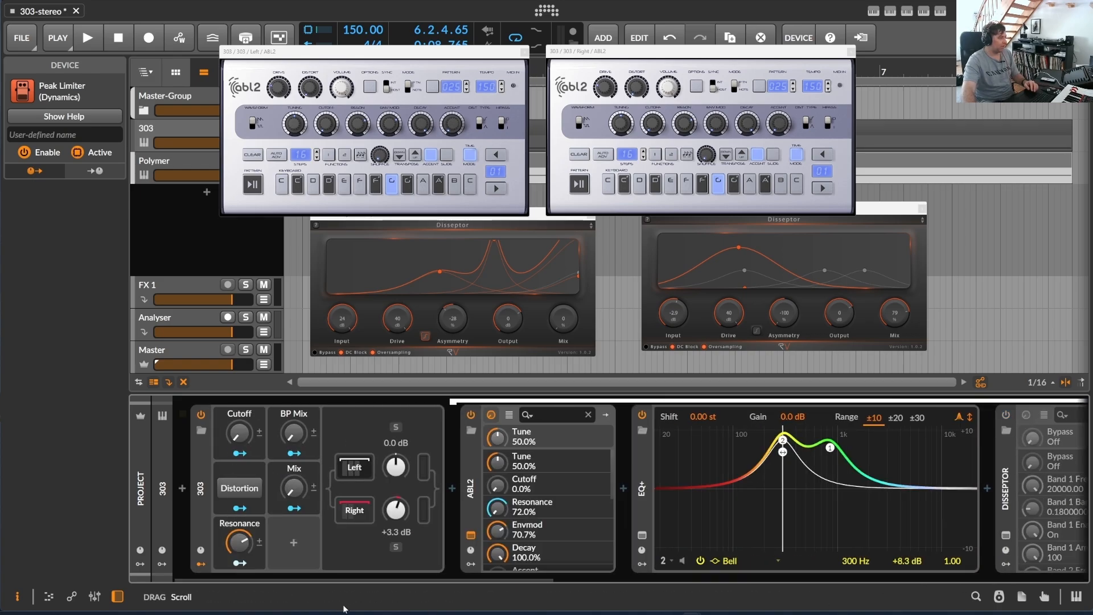
- Switch the Distortion macro on to check the Disseptors in the Left and Right chains, and switch it off again
left_click(241, 488)
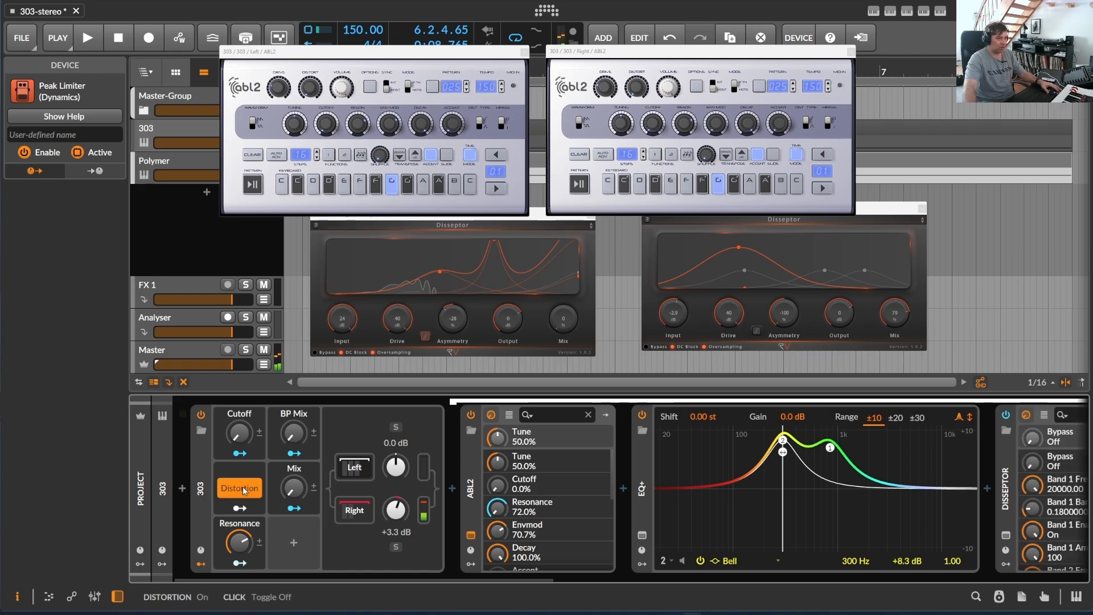
left_click(1007, 453)
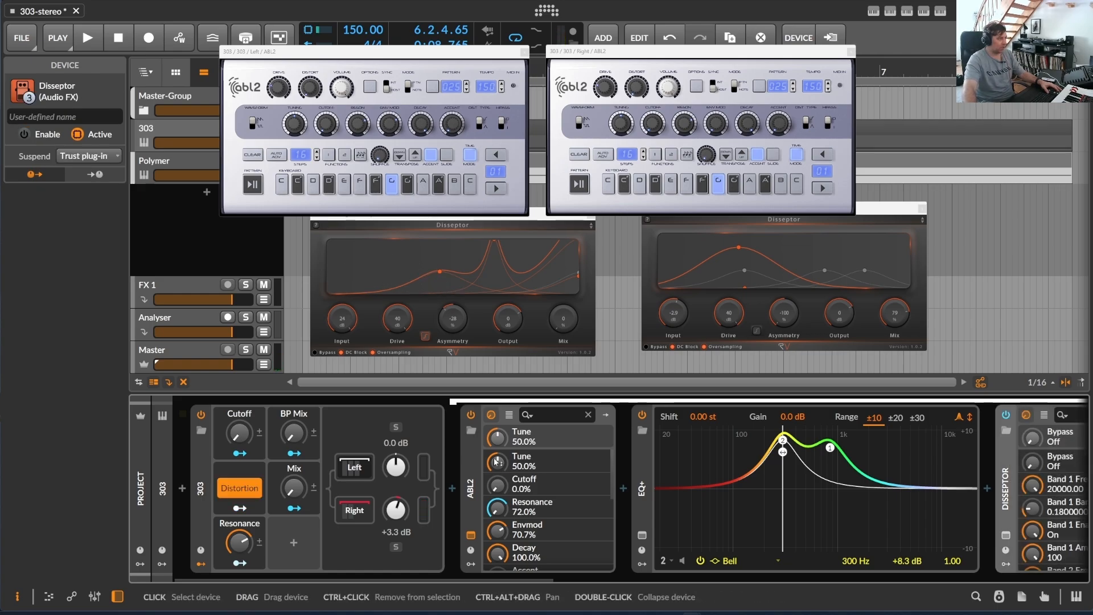
left_click(369, 509)
left_click(370, 510)
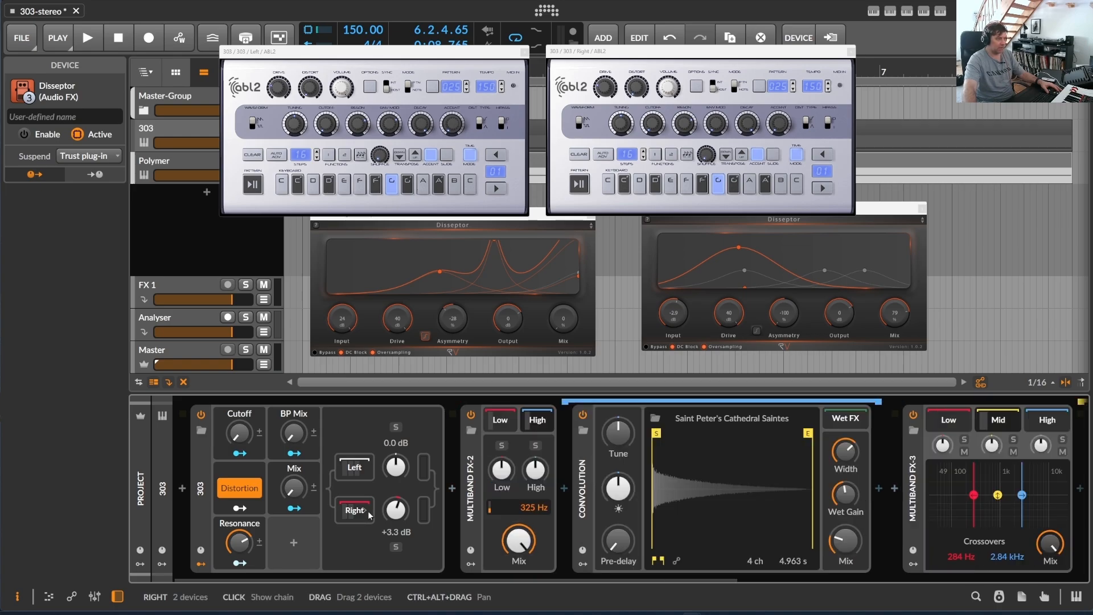
left_click(370, 510)
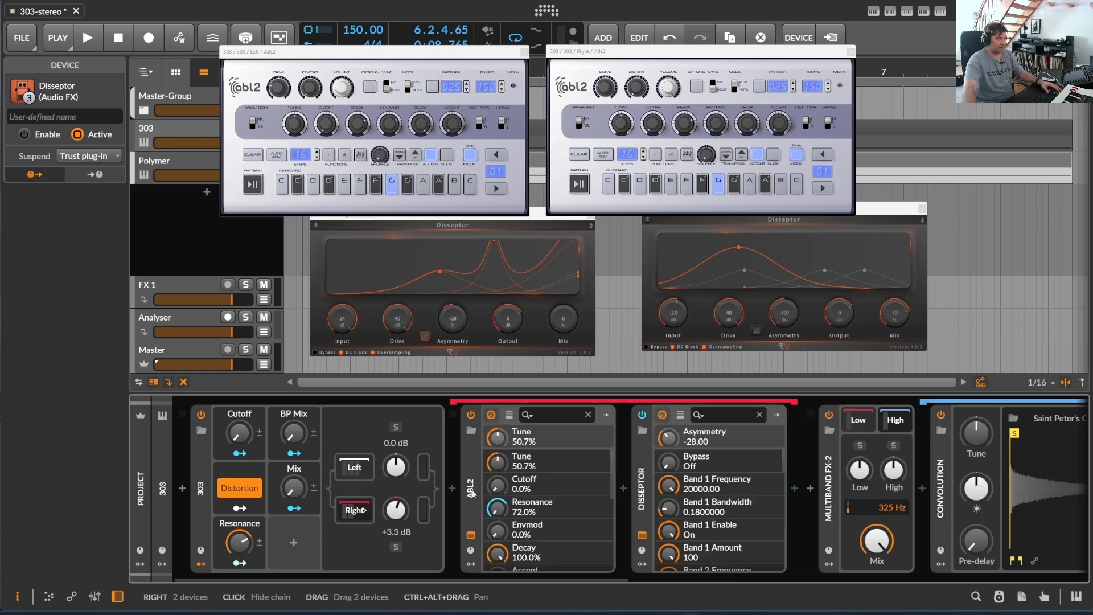
left_click(237, 493)
left_click_drag(294, 488, 293, 501)
left_click(204, 470)
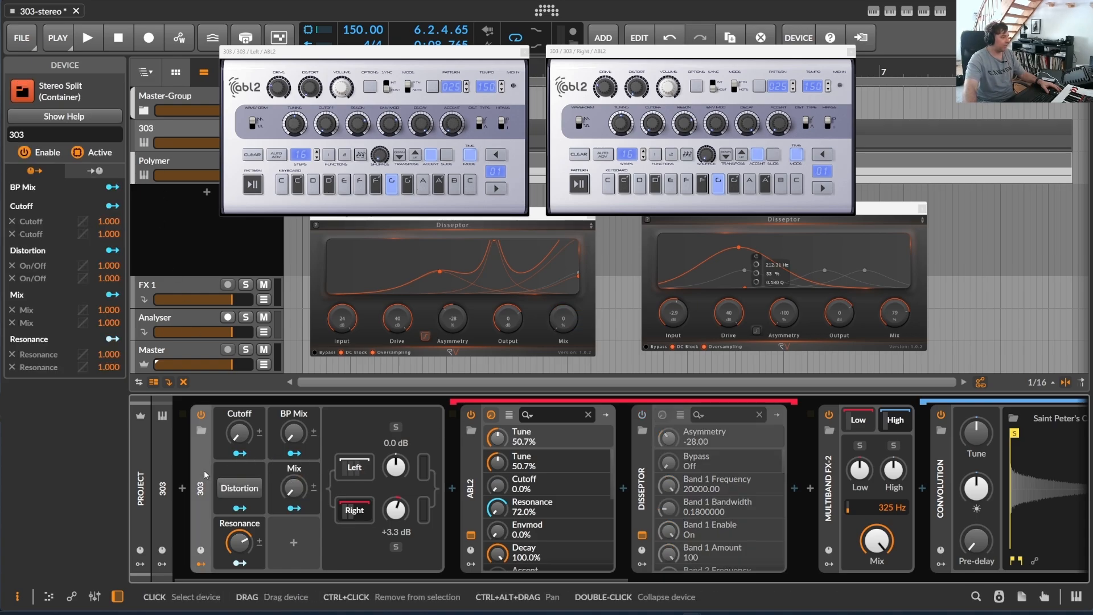
- Start playback and sweep the 303 device's Cutoff macro up and back down to zero with Distortion off
left_click(88, 38)
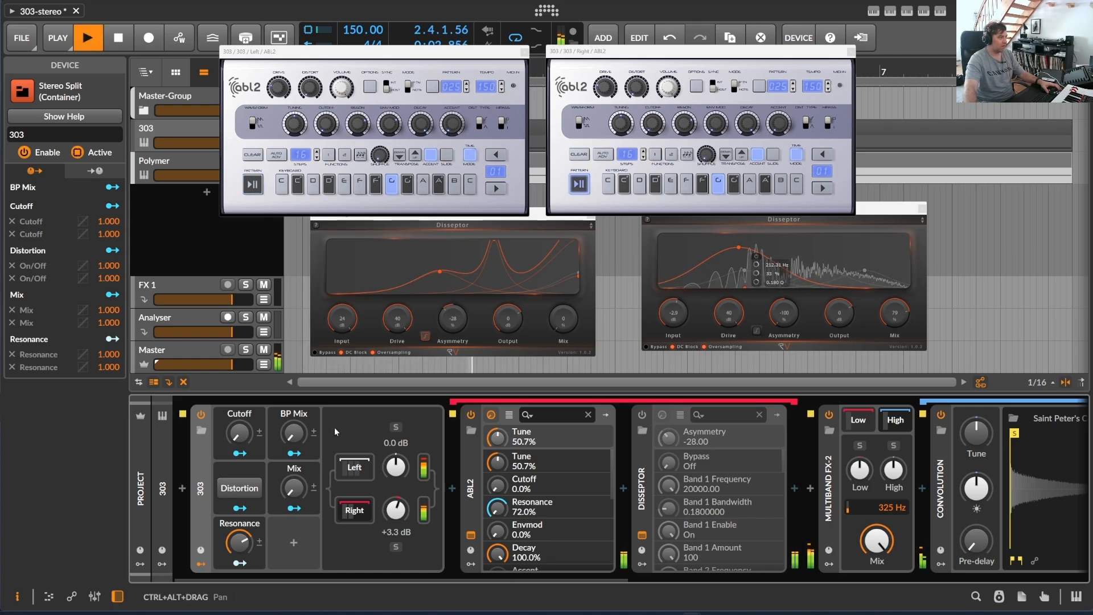
left_click_drag(239, 433, 239, 401)
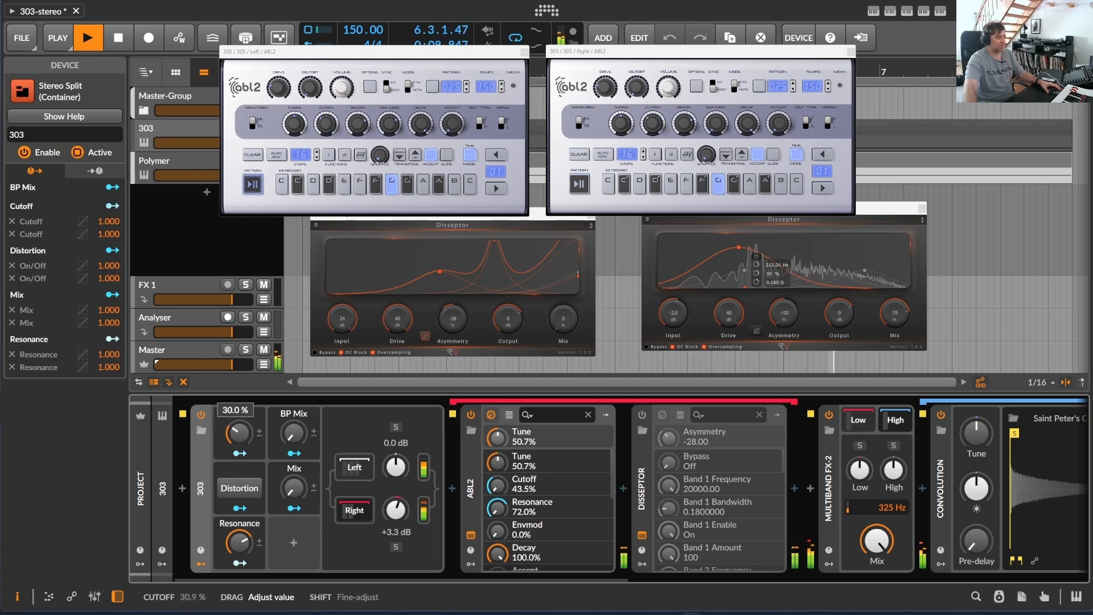
left_click_drag(239, 415, 240, 434)
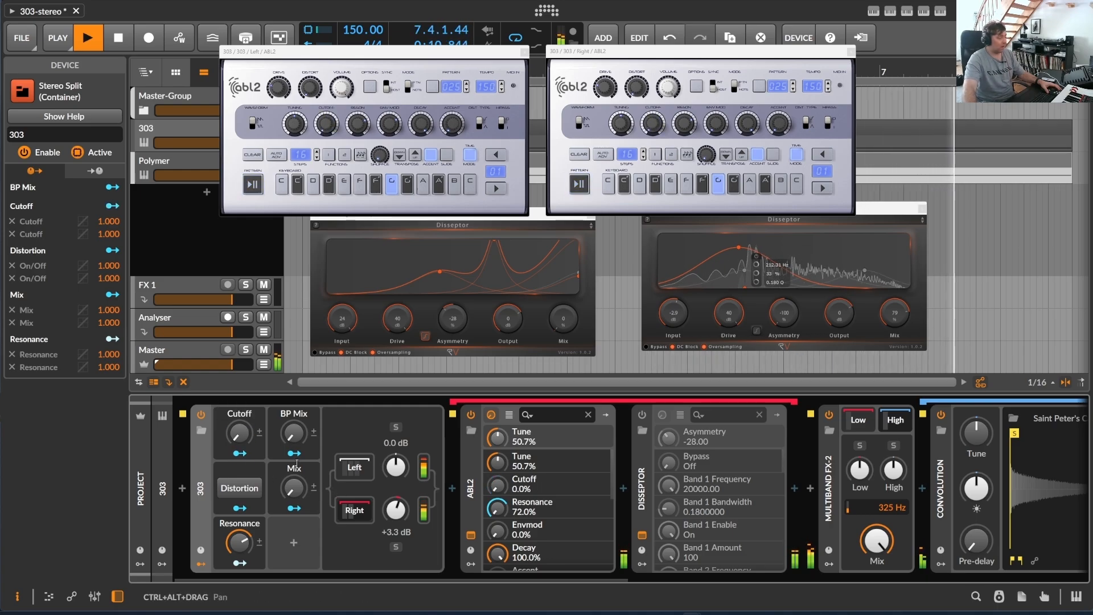
- Switch the Distortion macro on and raise the Mix macro to bring the Disseptor's mix to 100%
left_click(240, 489)
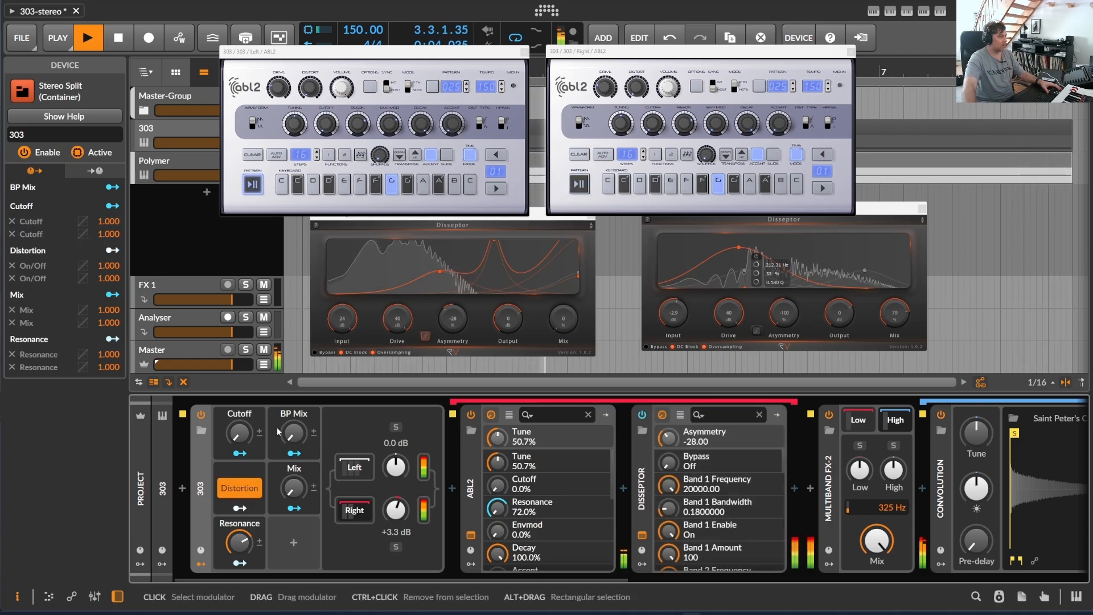
left_click_drag(240, 433, 240, 457)
left_click_drag(293, 501, 293, 476)
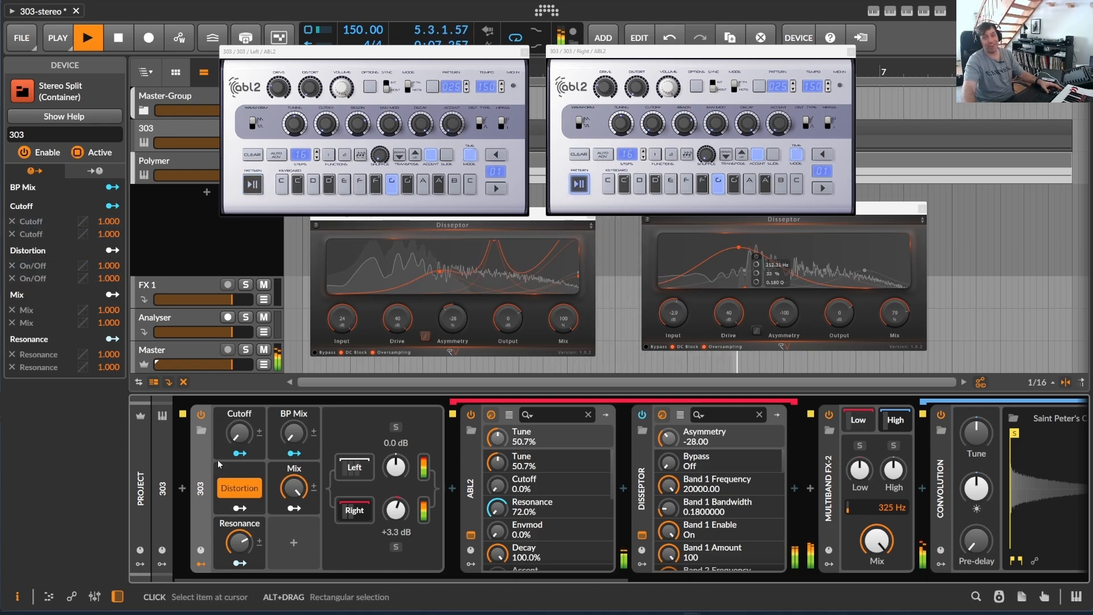
- Sweep the Cutoff macro through 100%, raise Resonance to 100%, and bring ABL2's cutoff down to 13.7%
left_click_drag(240, 435, 239, 376)
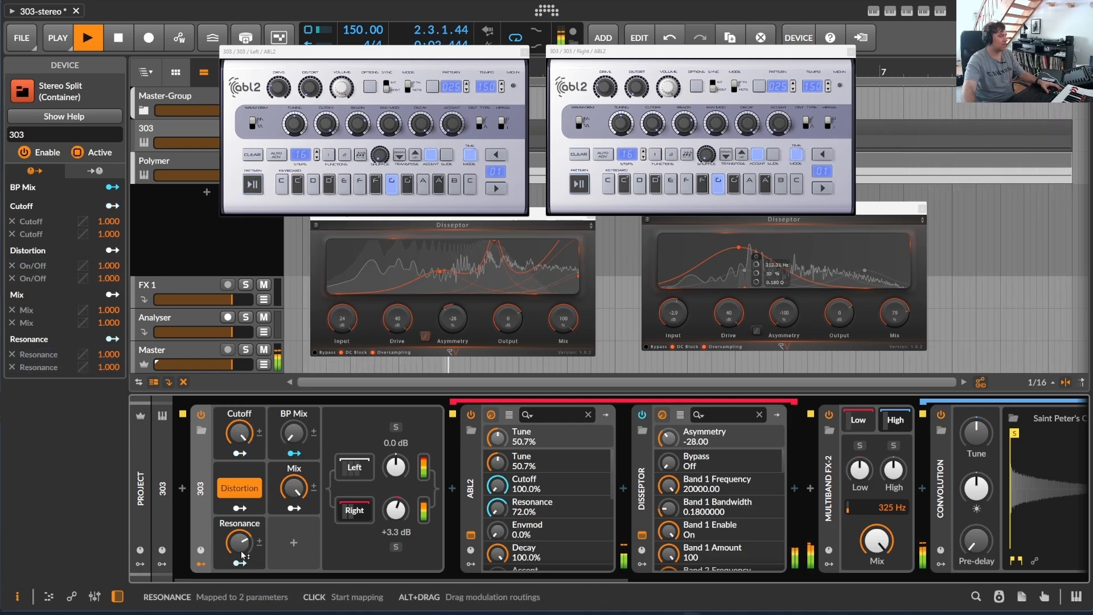
left_click_drag(239, 543, 239, 580)
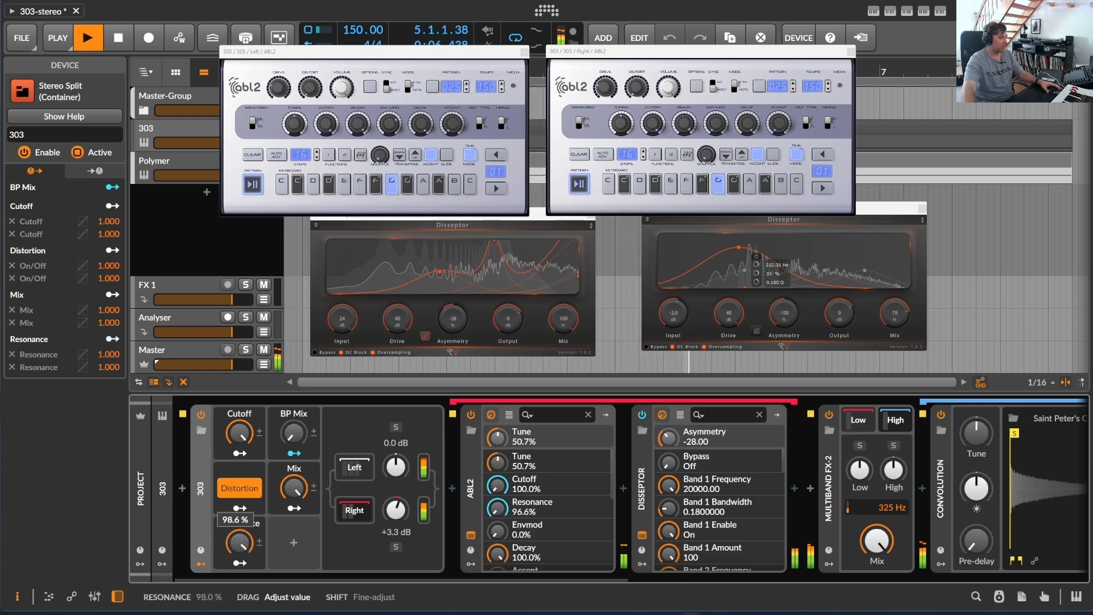
left_click_drag(239, 542, 239, 538)
left_click_drag(239, 433, 239, 460)
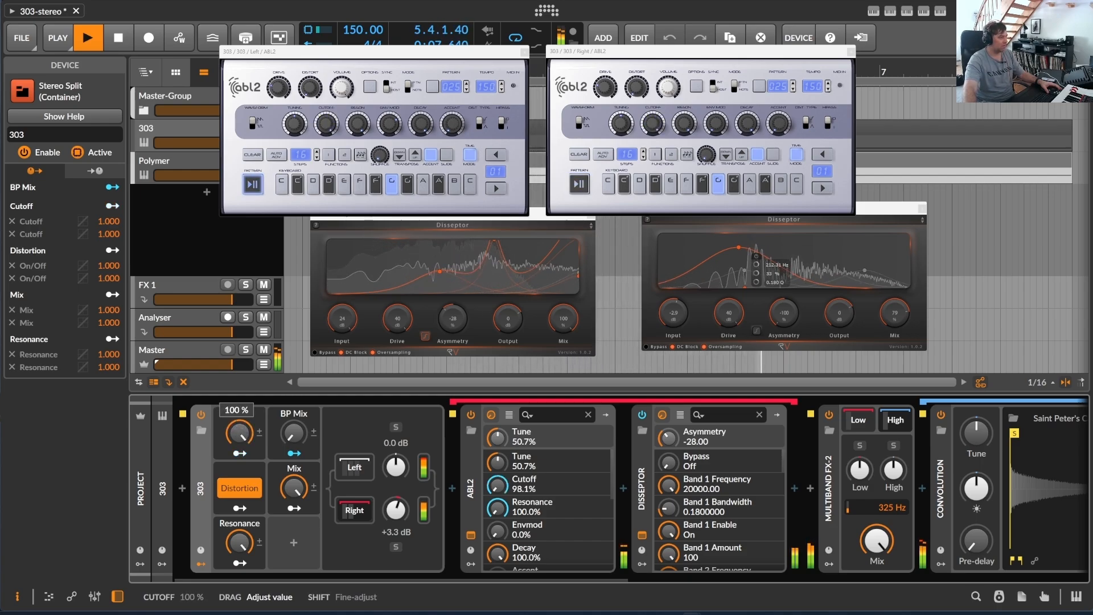
left_click_drag(240, 434, 239, 447)
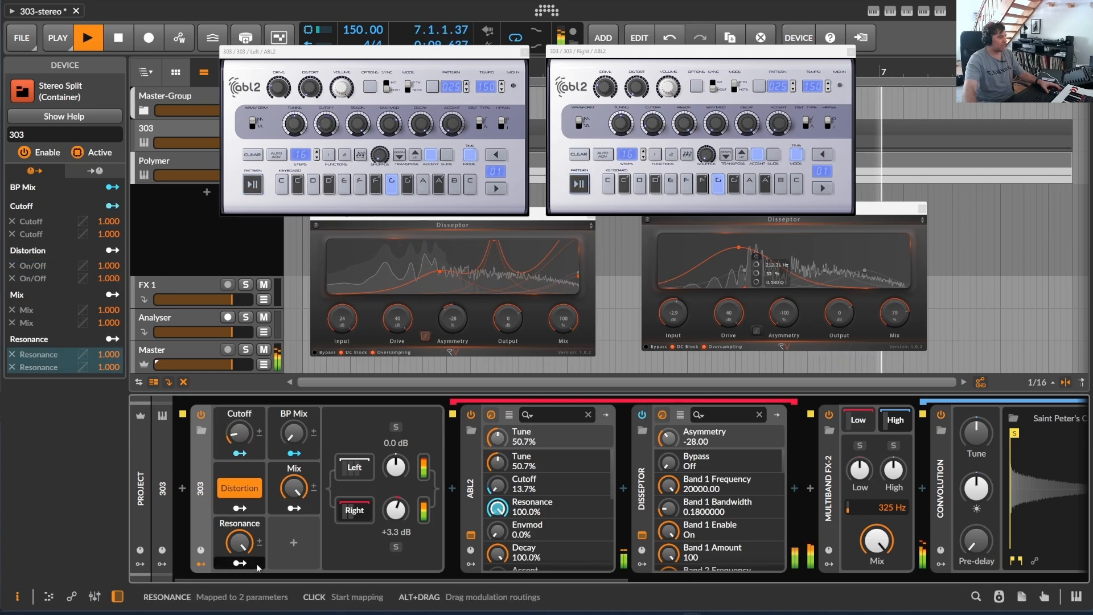
- Bring ABL2's resonance to 73.7% with the macro, and raise the BP Mix and Cutoff macros to 100%
left_click_drag(240, 542, 239, 573)
left_click_drag(293, 493, 292, 495)
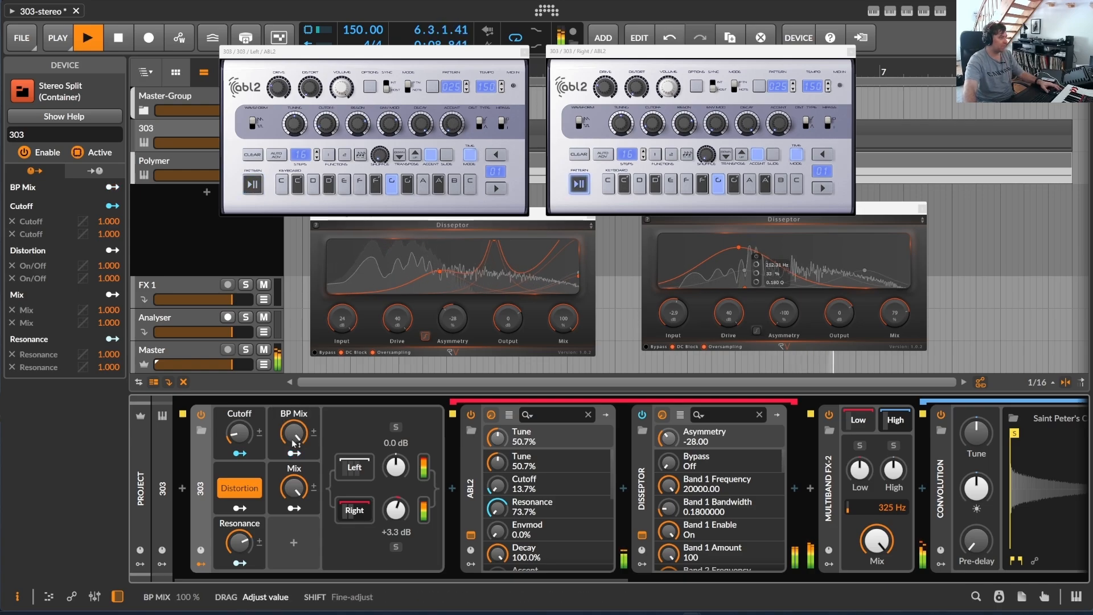
left_click_drag(239, 433, 239, 405)
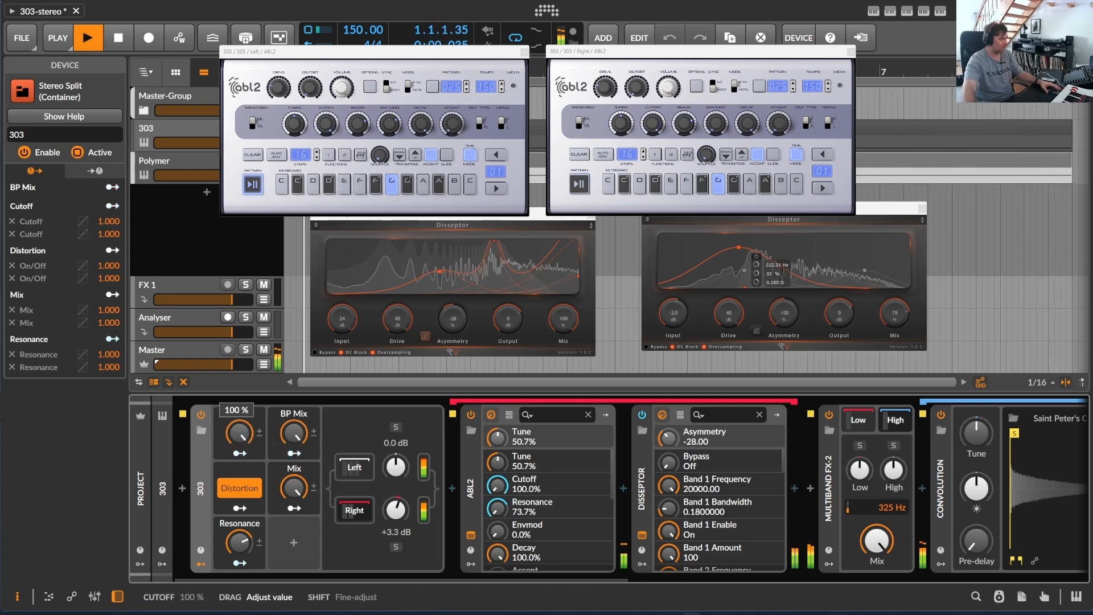
- Check the Random modulator's mapping to the frequency of the Filter in Multiband FX-3's Mid band
left_click_drag(290, 580, 723, 582)
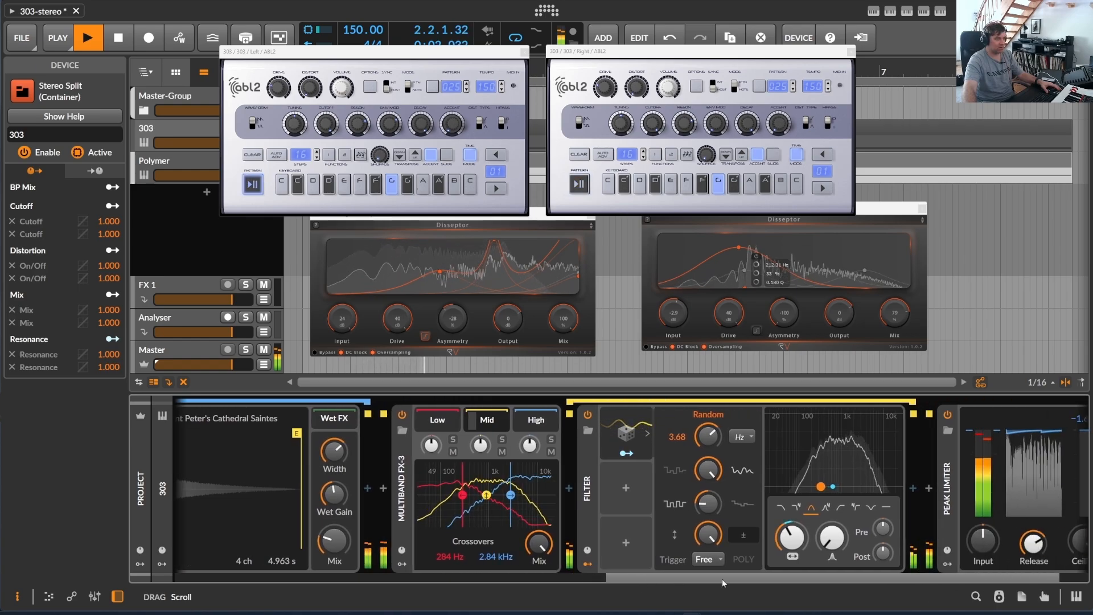
left_click(626, 453)
left_click_drag(791, 538, 791, 515)
left_click(627, 453)
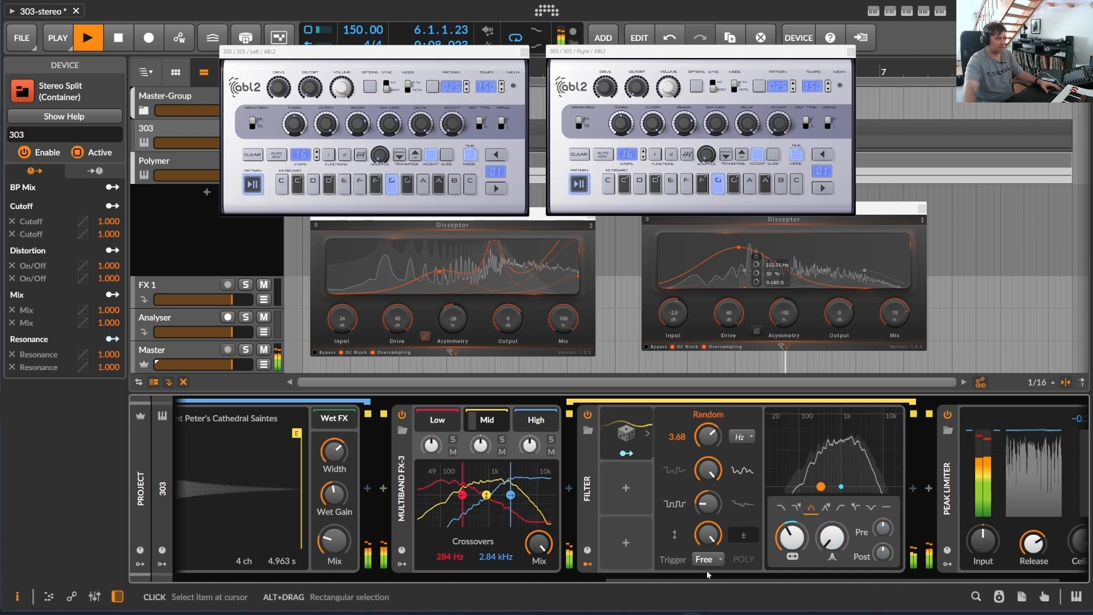
- Bring ABL2's resonance to 86.0% and its cutoff down to 0.6% with the 303 macros, and stop playback
left_click_drag(643, 580, 214, 577)
left_click_drag(239, 432, 239, 475)
left_click_drag(249, 545, 248, 535)
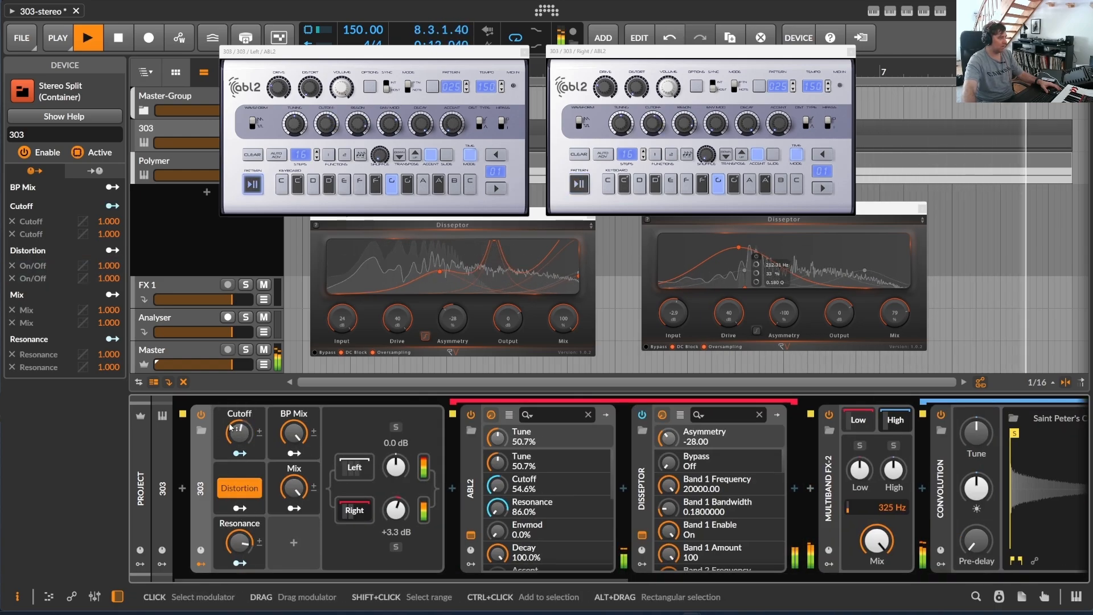
left_click_drag(239, 433, 239, 477)
left_click(119, 38)
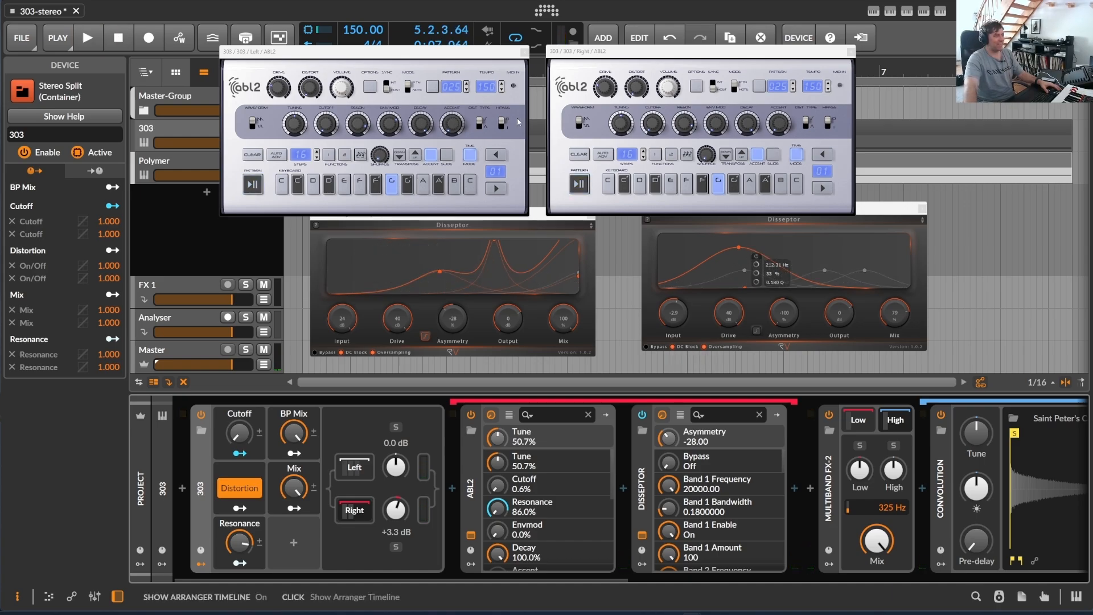
- Bring the 303 and Polymer tracks' Disseptor windows into focus and restart playback
left_click(421, 230)
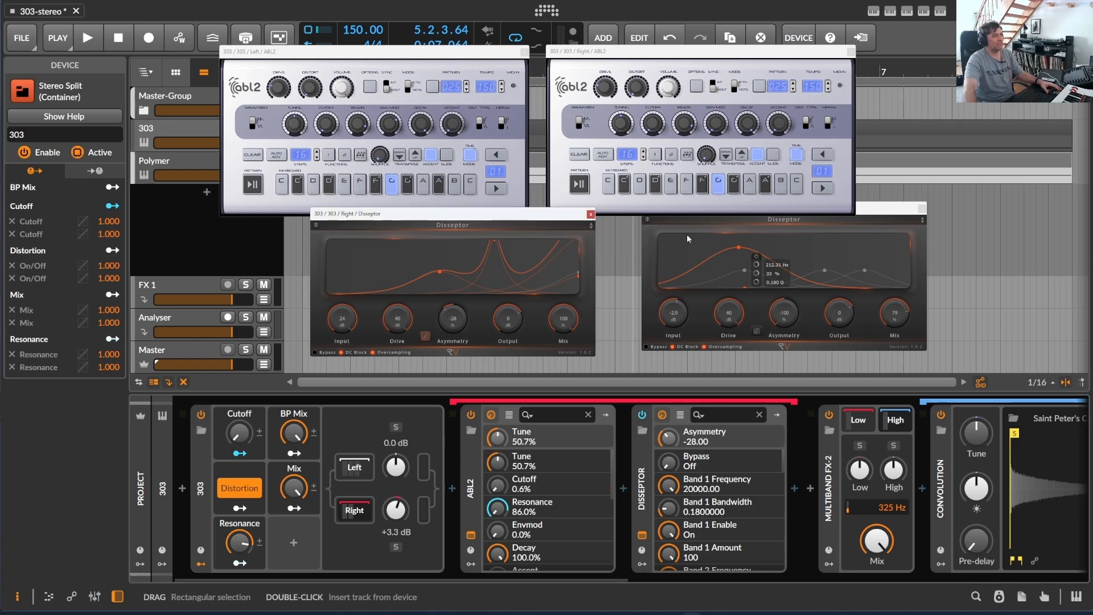
left_click(876, 214)
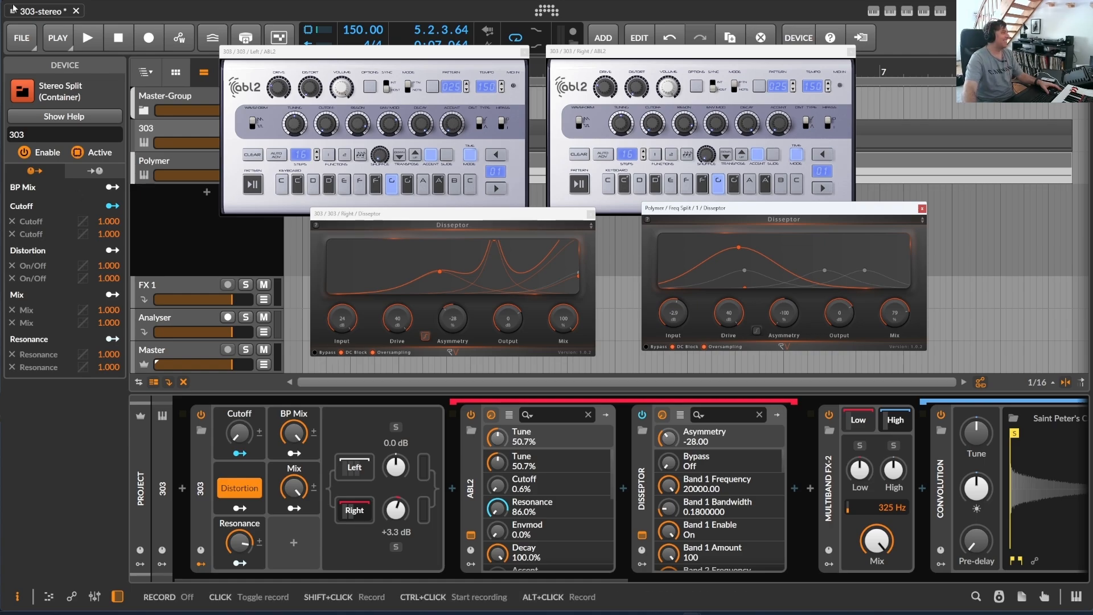
key("space")
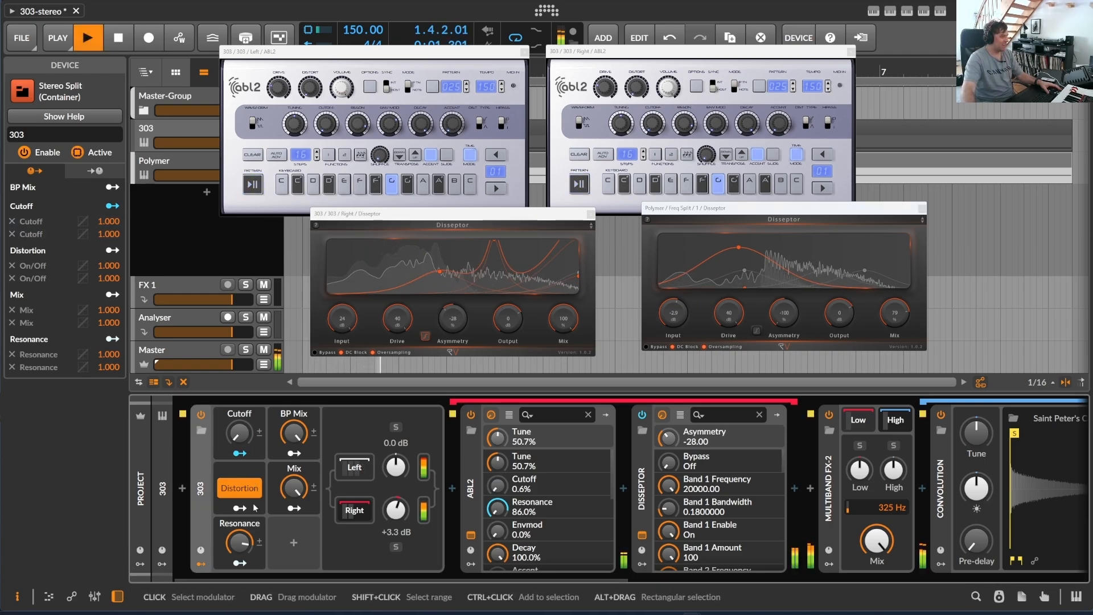
- Sweep the Cutoff and Resonance macros to ABL2 cutoff 48.0% and resonance 74.3%, and lower the BP Mix macro
left_click_drag(240, 543, 240, 518)
left_click_drag(240, 437, 240, 405)
left_click_drag(244, 540, 244, 572)
left_click_drag(240, 437, 239, 396)
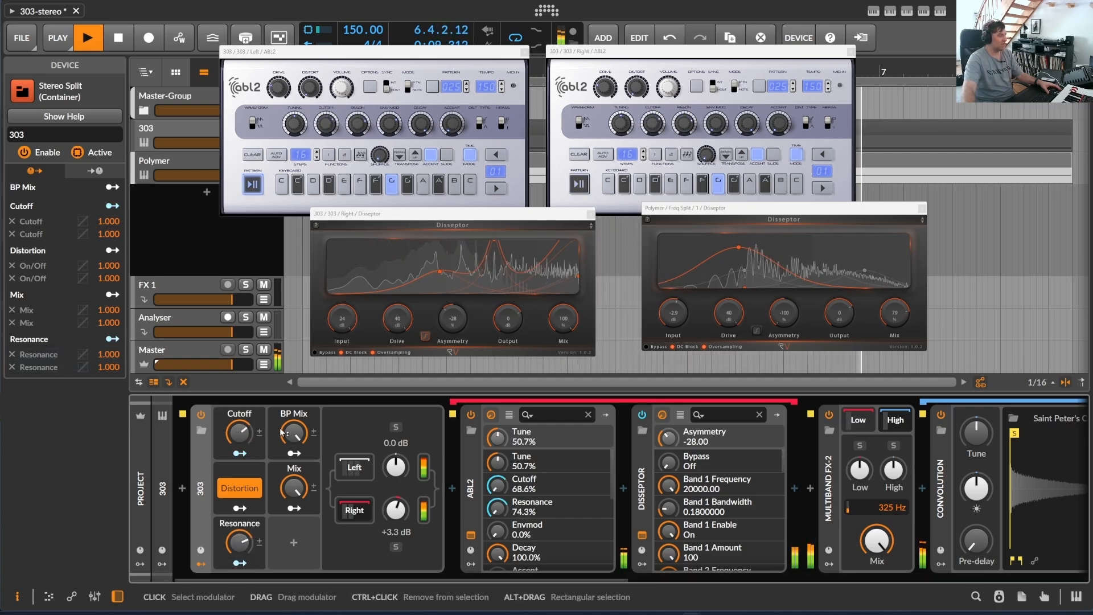
left_click_drag(296, 434, 296, 534)
left_click_drag(240, 435, 240, 459)
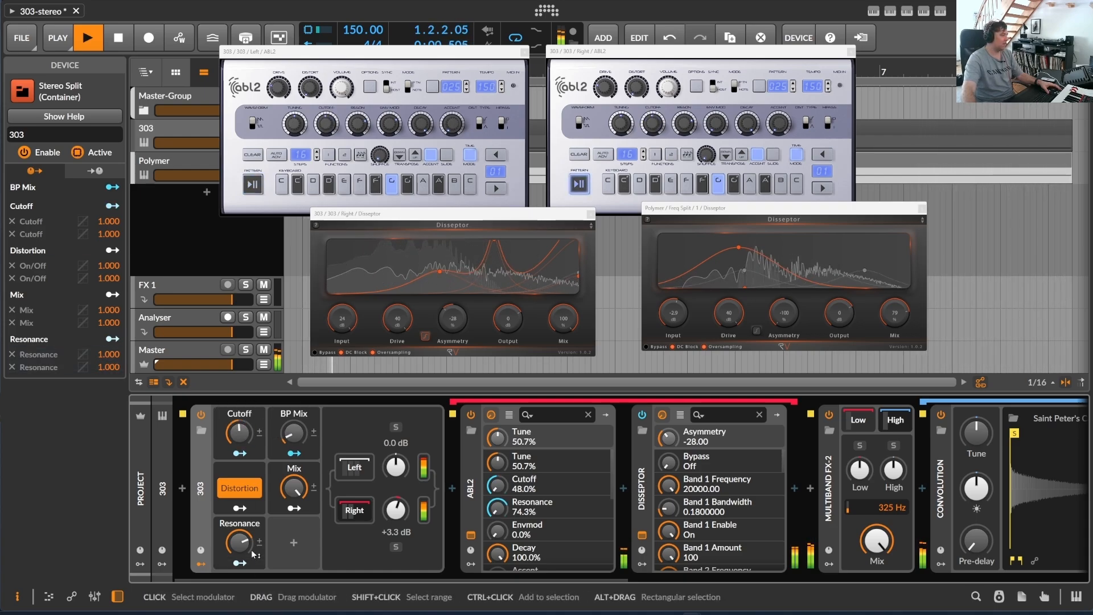
- Sweep the Resonance and Cutoff macros to ABL2 resonance 50.6% and cutoff 25.7%, and stop playback
left_click_drag(244, 546, 244, 513)
mouse_move(240, 435)
left_mouse_down()
mouse_move(239, 458)
mouse_move(240, 428)
left_mouse_up()
left_click_drag(240, 543, 239, 601)
left_click_drag(240, 435, 240, 455)
key("space")
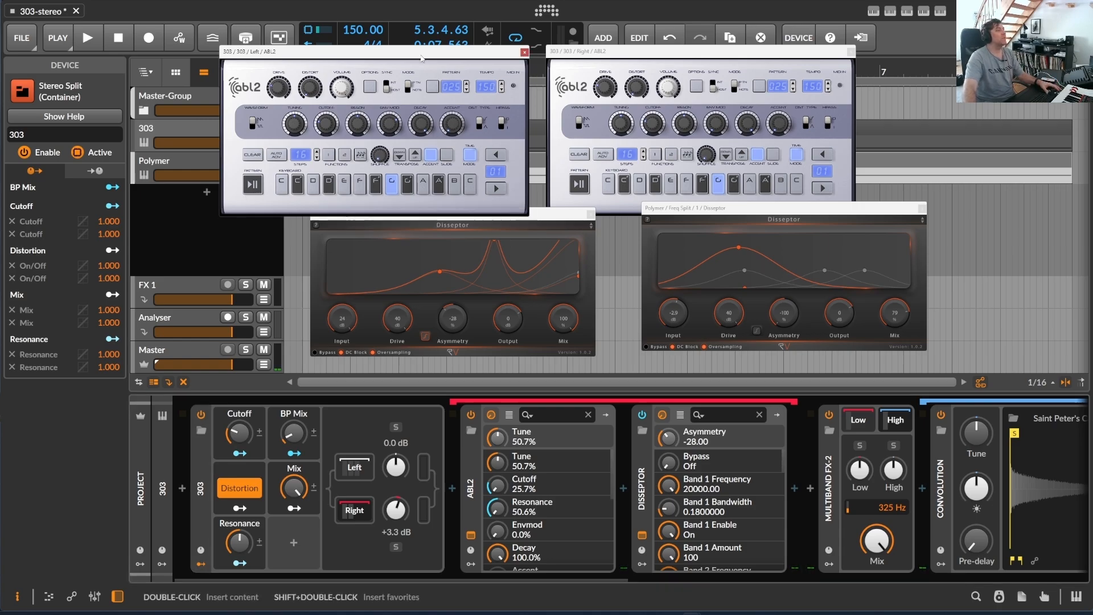
- Close both ABL2 plug-in windows and switch the solo from the 303 track to the Polymer track
left_click(524, 51)
left_click(850, 52)
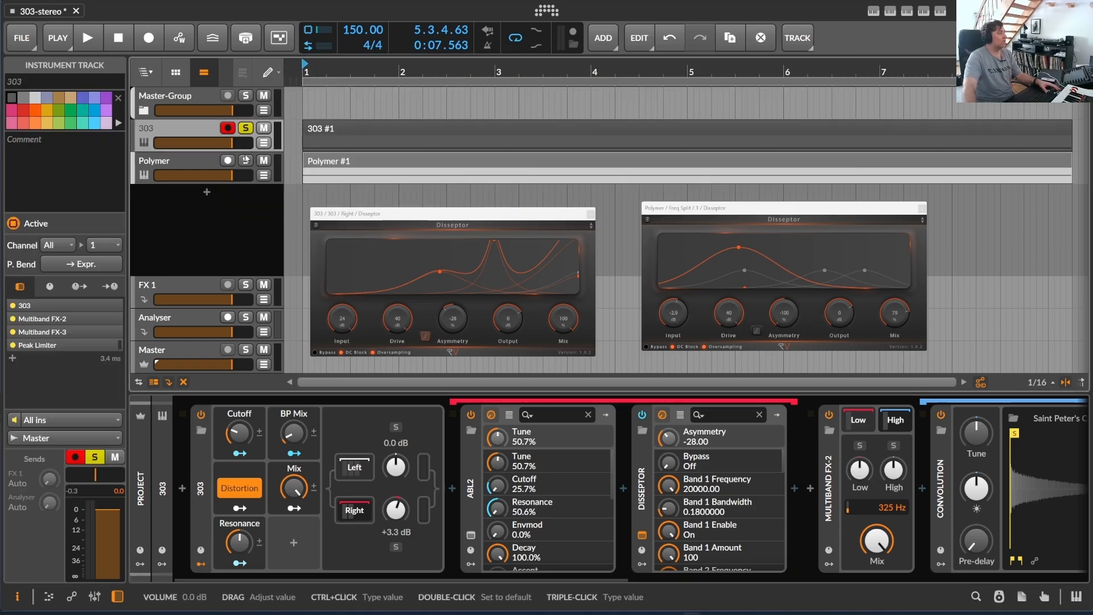
left_click(245, 128)
left_click(187, 161)
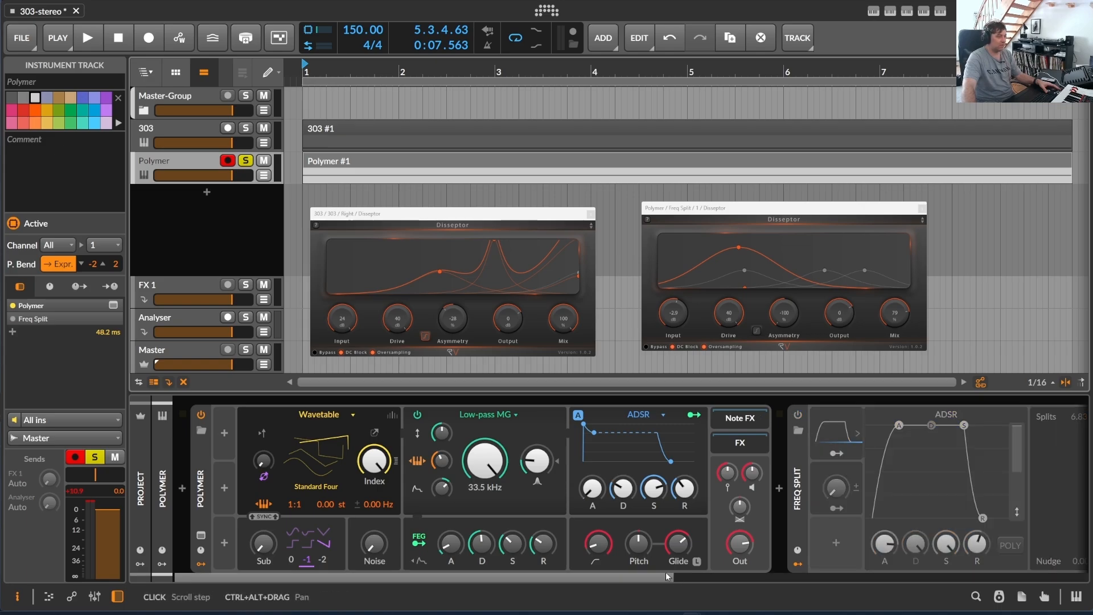
- Enable the Freq Split device that follows the Polymer synth on the Polymer track
left_click_drag(661, 578, 172, 564)
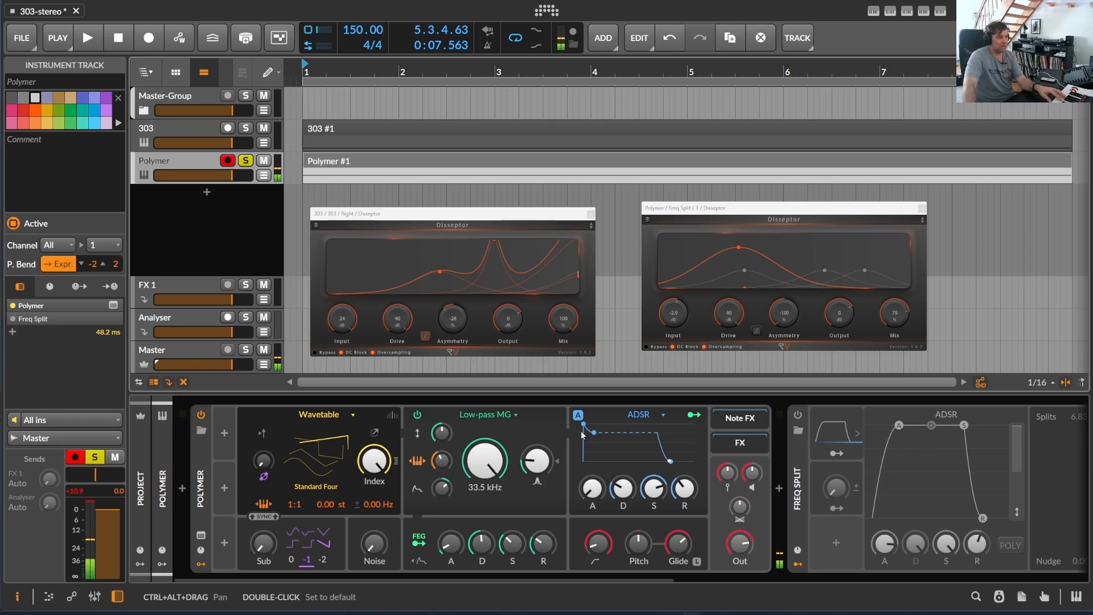
left_click_drag(470, 579, 705, 572)
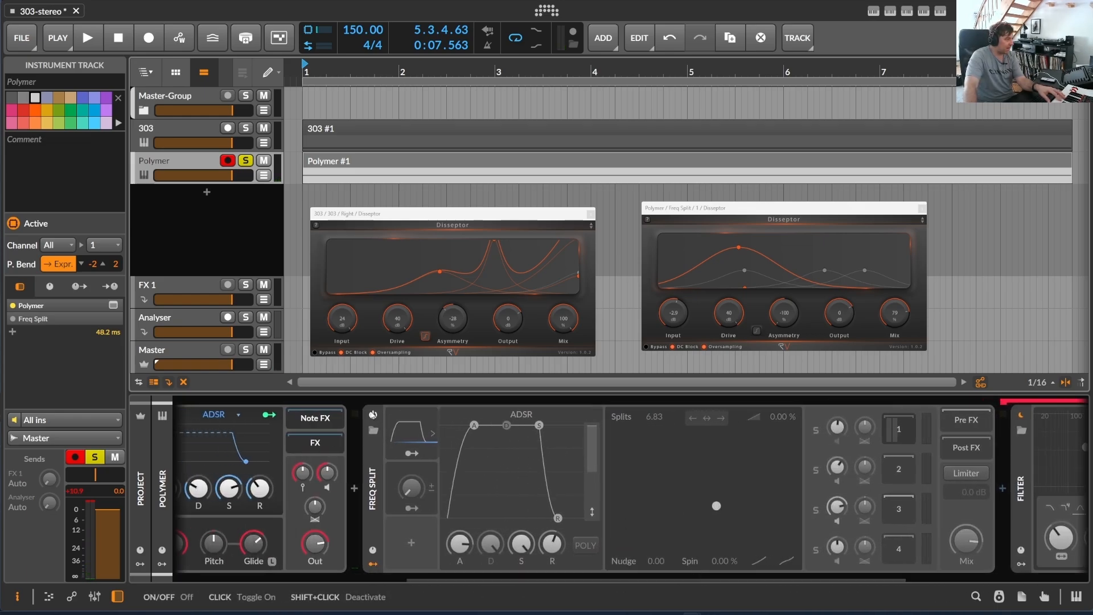
left_click(373, 519)
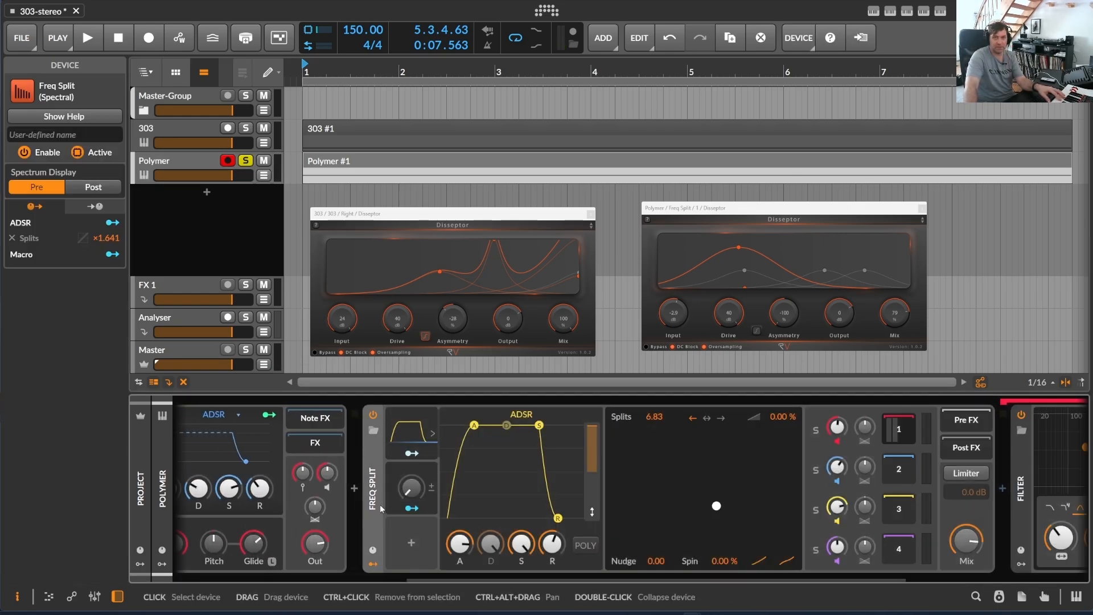
- Examine the Filter and Disseptor devices in Freq Split's band 1 chain, selecting Disseptor and checking the filter's frequency and resonance
left_click_drag(445, 573, 562, 573)
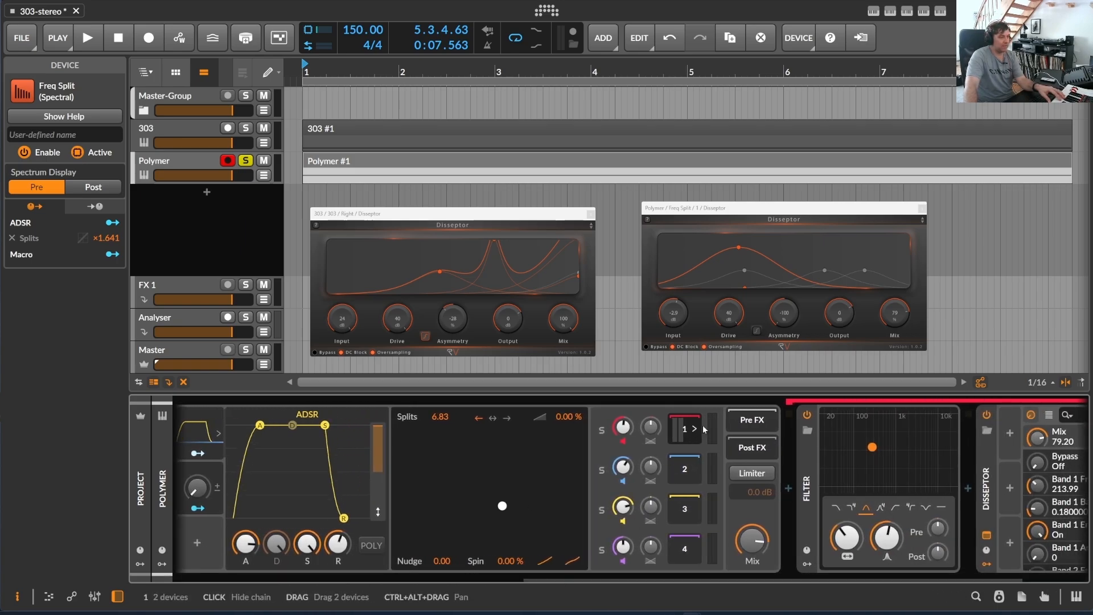
left_click_drag(678, 578, 742, 578)
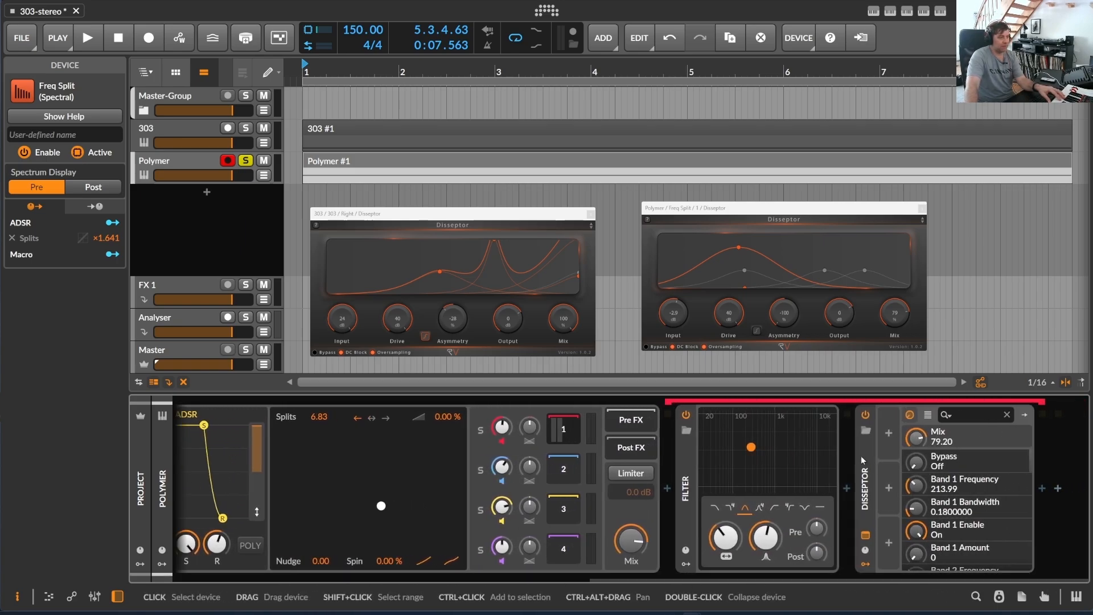
left_click(865, 452)
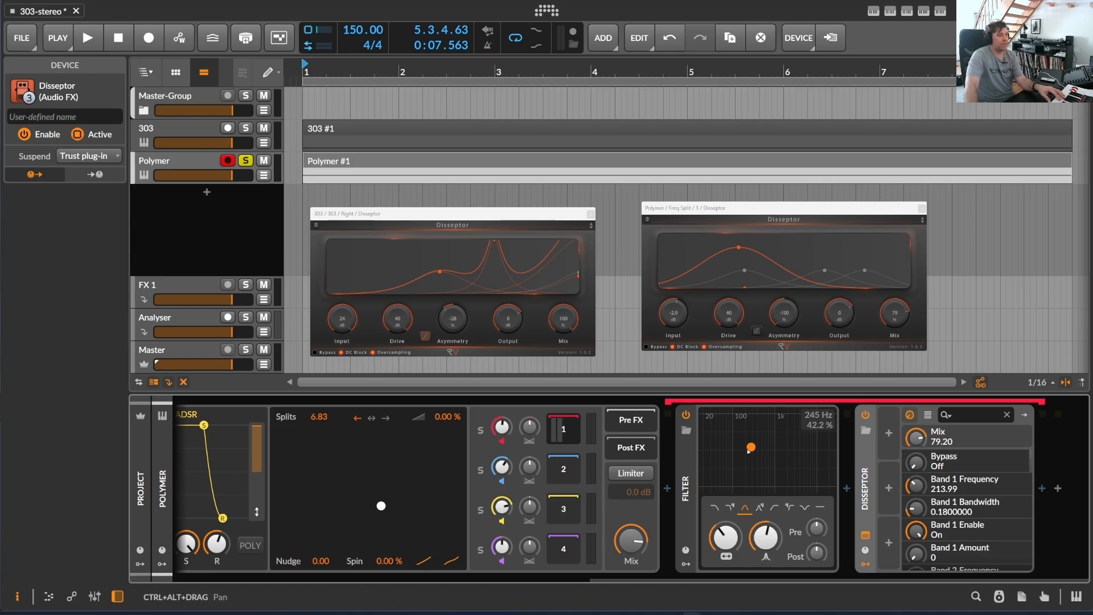
left_click_drag(749, 449, 752, 448)
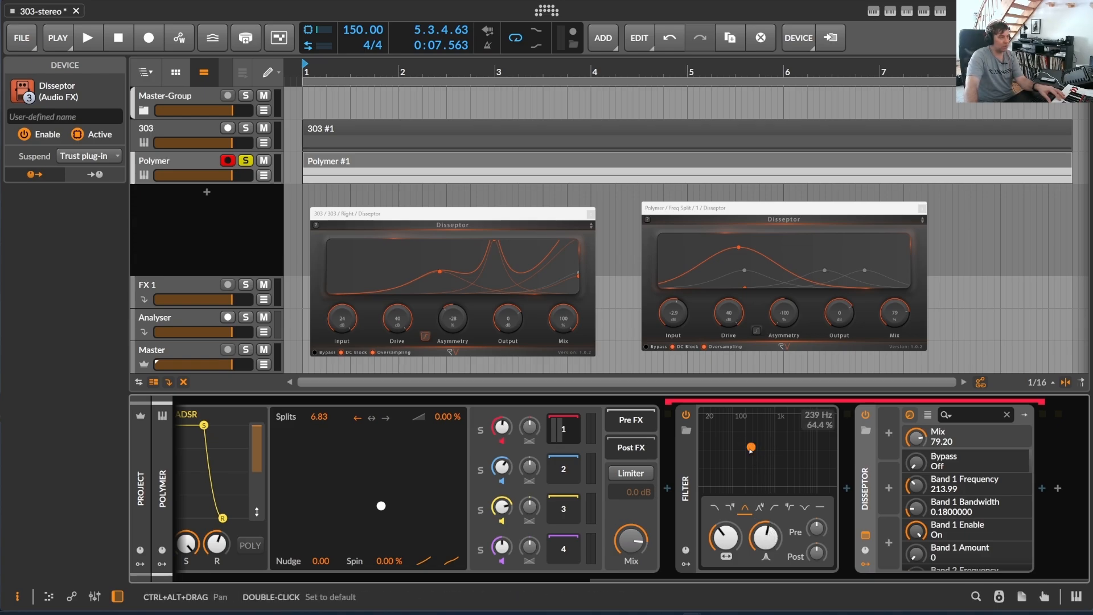
left_click_drag(652, 579, 490, 587)
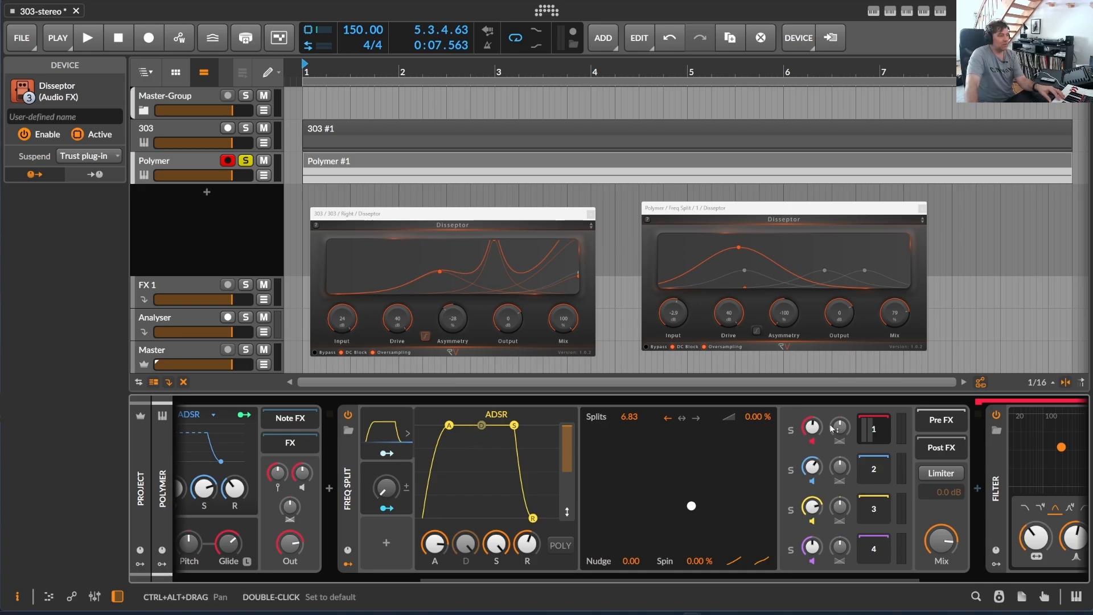
- Raise the gain of Freq Split's first band and set the second band's gain to +7.9 dB
left_click_drag(652, 579, 779, 579)
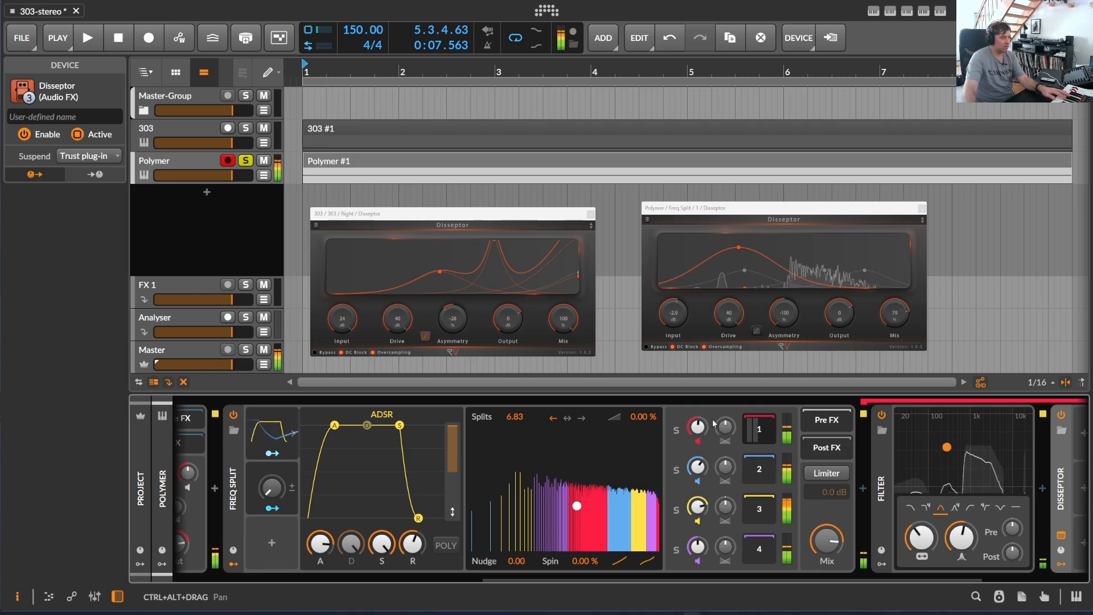
left_click_drag(698, 426, 697, 398)
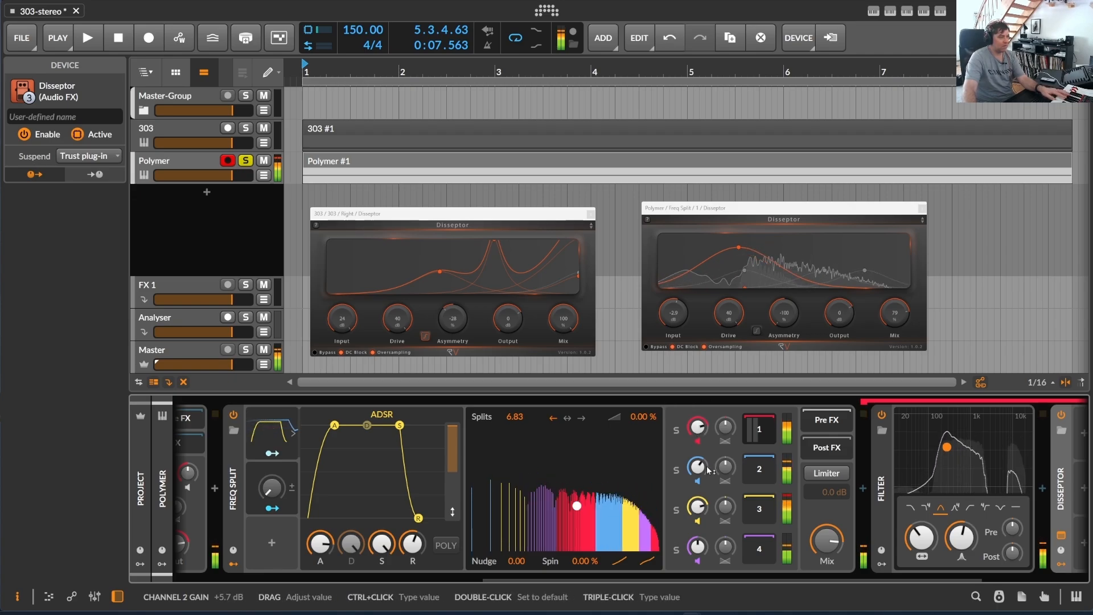
left_click_drag(708, 470, 708, 462)
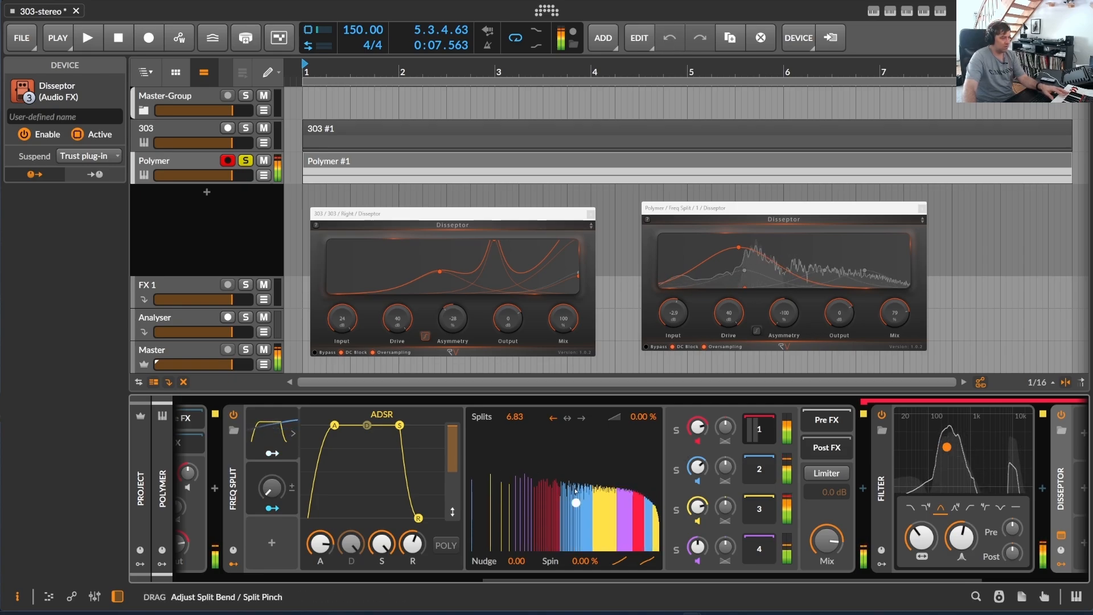
- Adjust Freq Split's Split Bend and Split Pinch, and change the split insertion direction to both sides
left_click_drag(577, 505, 593, 528)
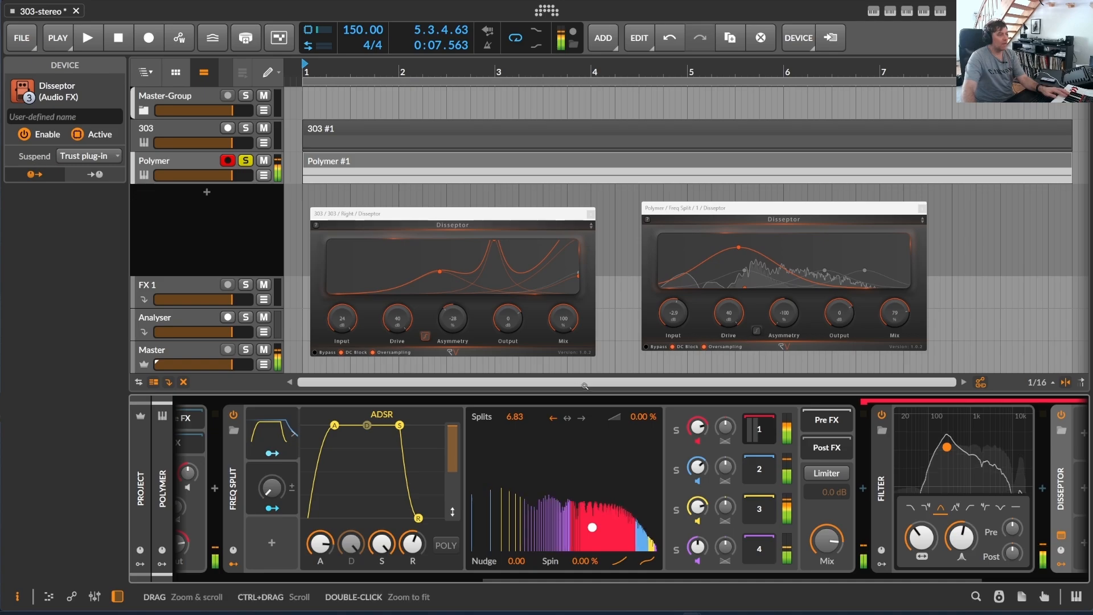
left_click(567, 419)
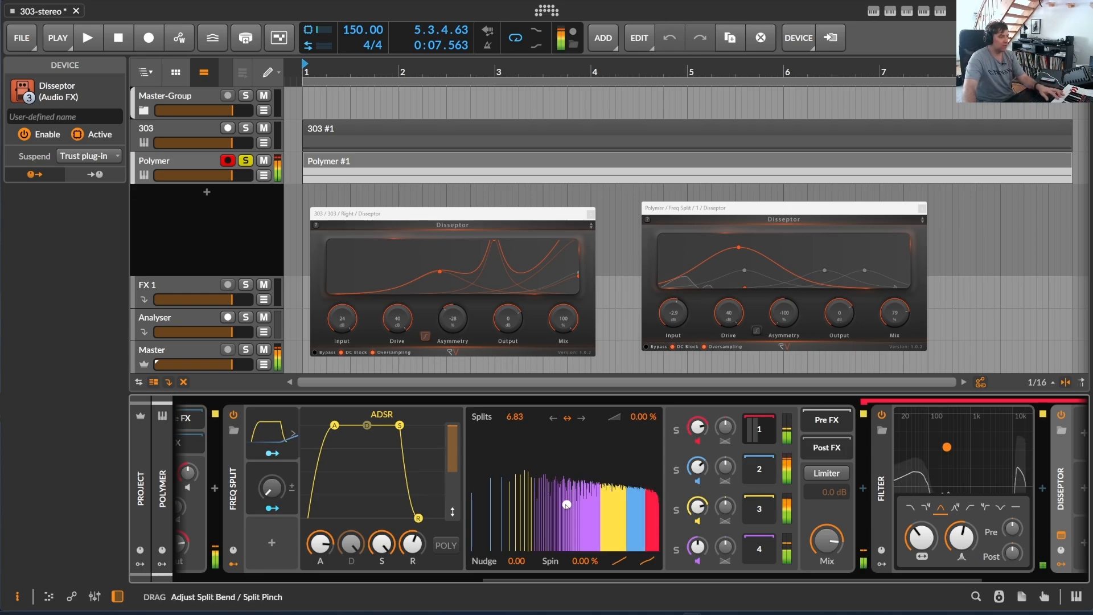
left_click_drag(590, 501, 595, 510)
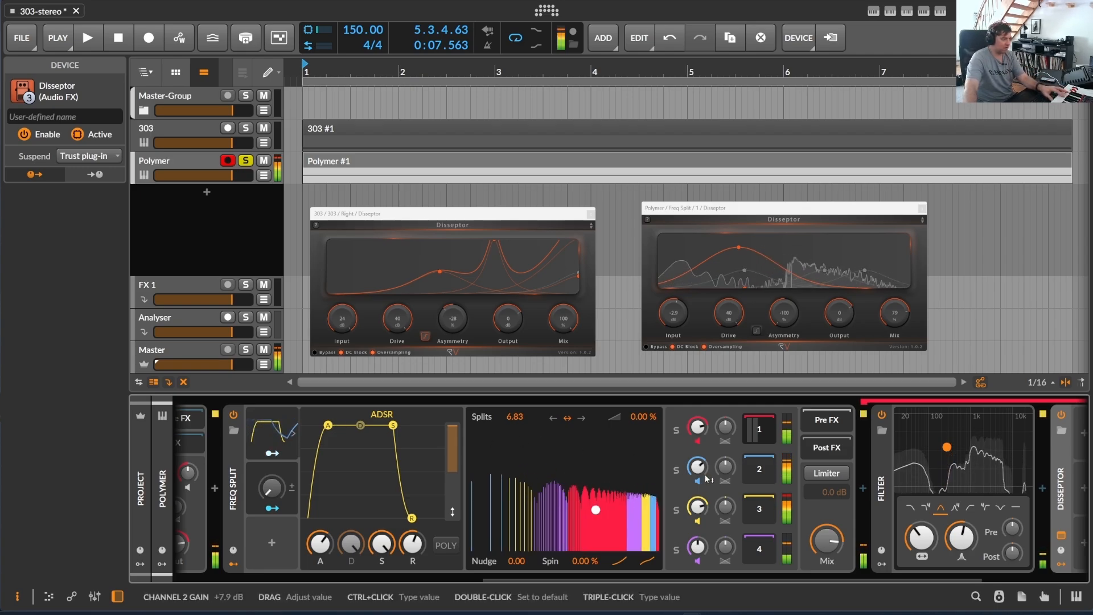
- Raise the Freq Split mix to its maximum and lower the gain of band 1
left_click_drag(821, 545, 821, 537)
left_click_drag(697, 427, 697, 471)
left_click_drag(697, 427, 699, 426)
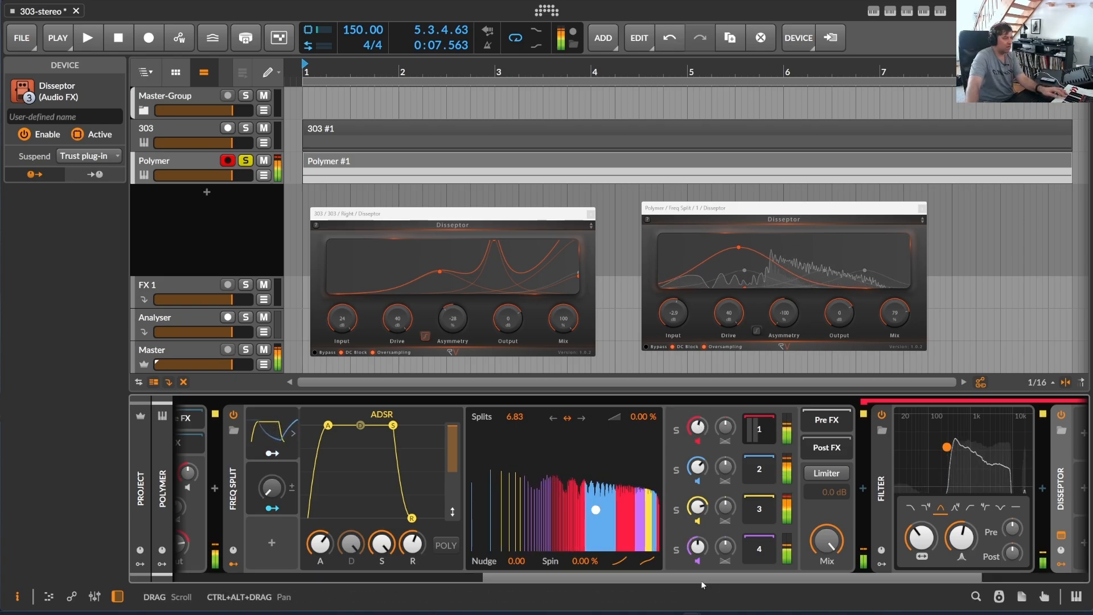
- Deactivate Freq Split and move Disseptor out of its band 1 chain to the end of the Polymer track's main chain
left_click_drag(701, 580, 824, 587)
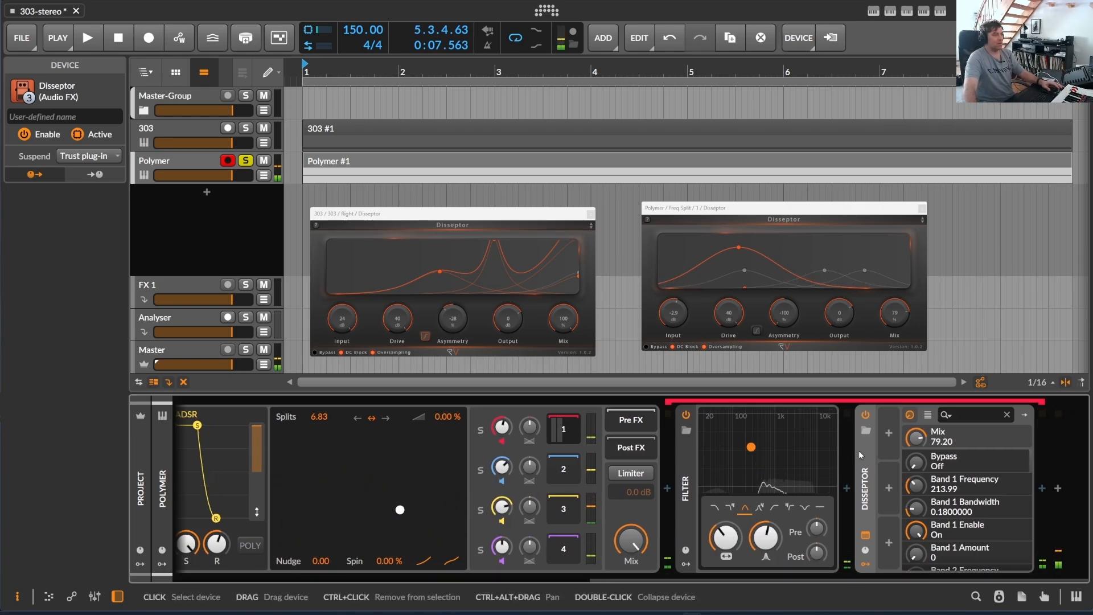
scroll(572, 490, "up", 6)
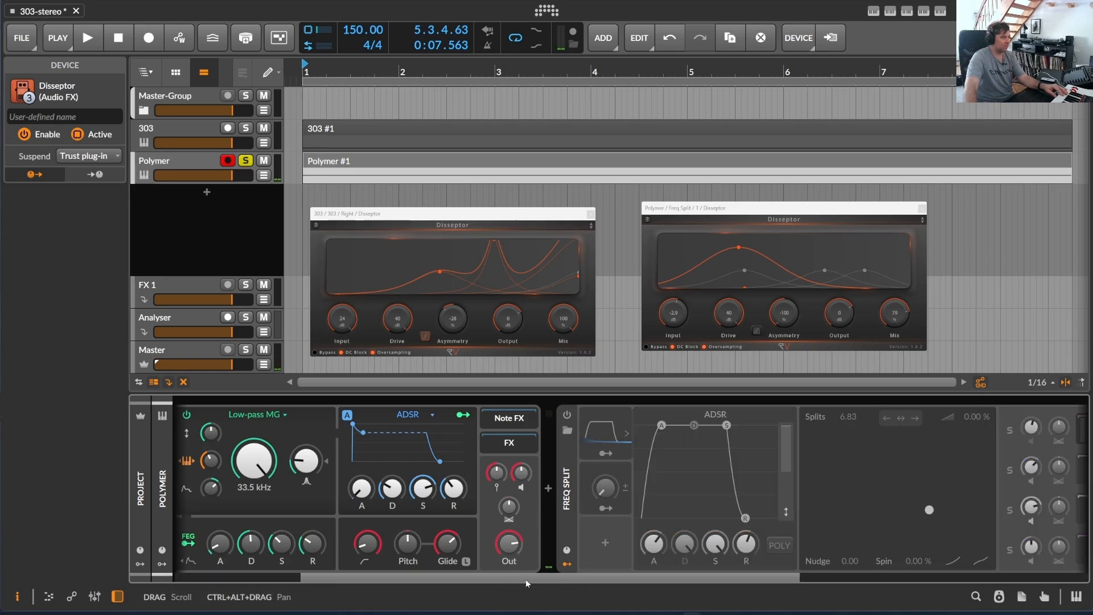
scroll(960, 506, "down", 6)
left_click_drag(865, 458, 1078, 458)
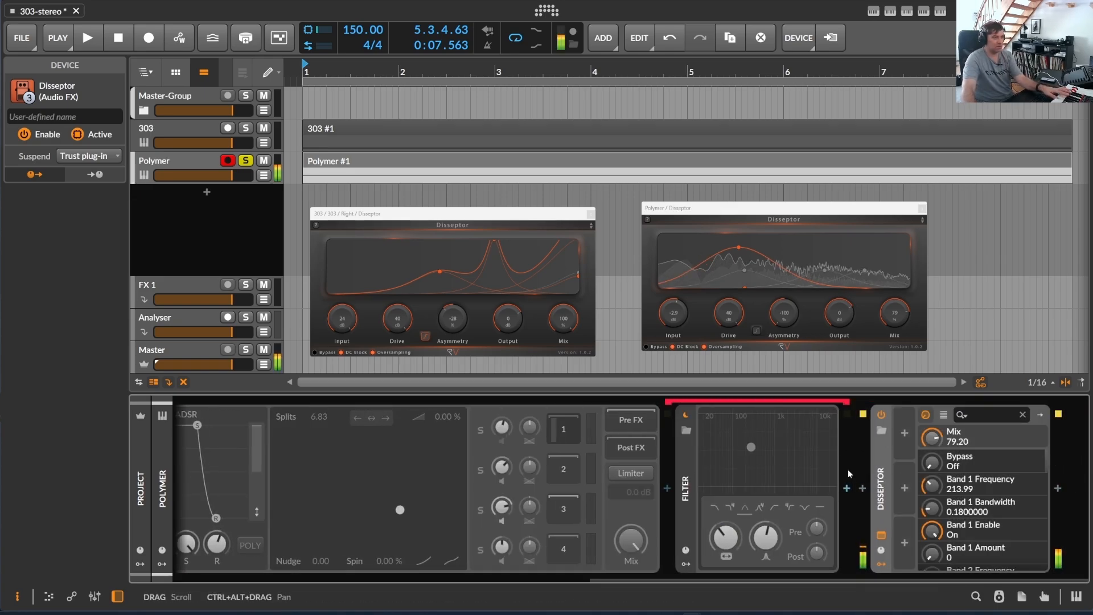
- Lower Disseptor's Mix to 63.49 and reopen its plug-in window
left_click_drag(932, 437, 932, 451)
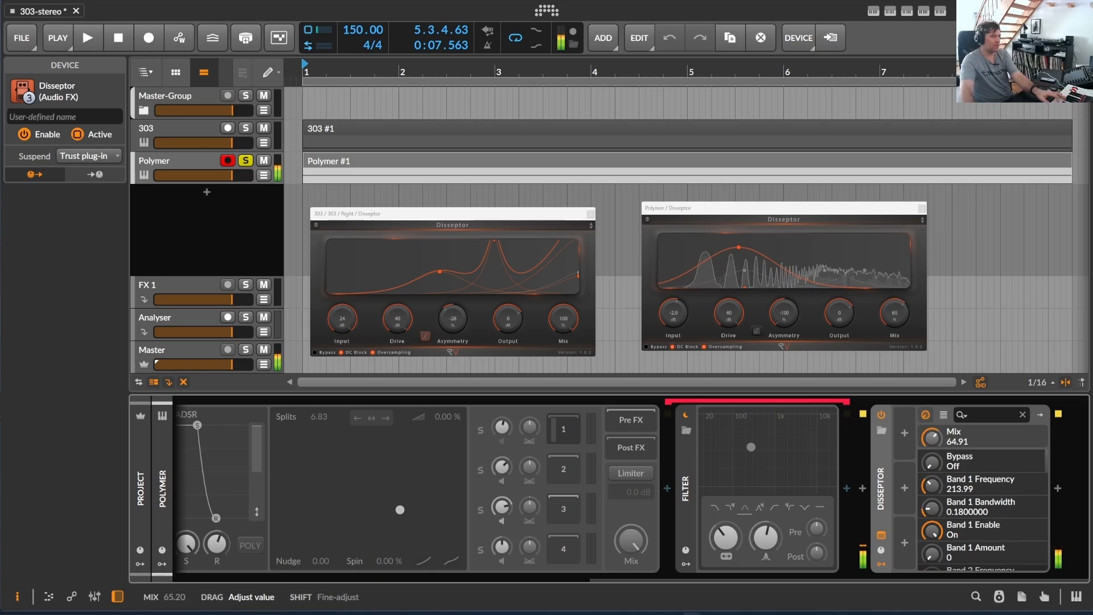
left_click_drag(932, 450, 931, 452)
left_click(881, 535)
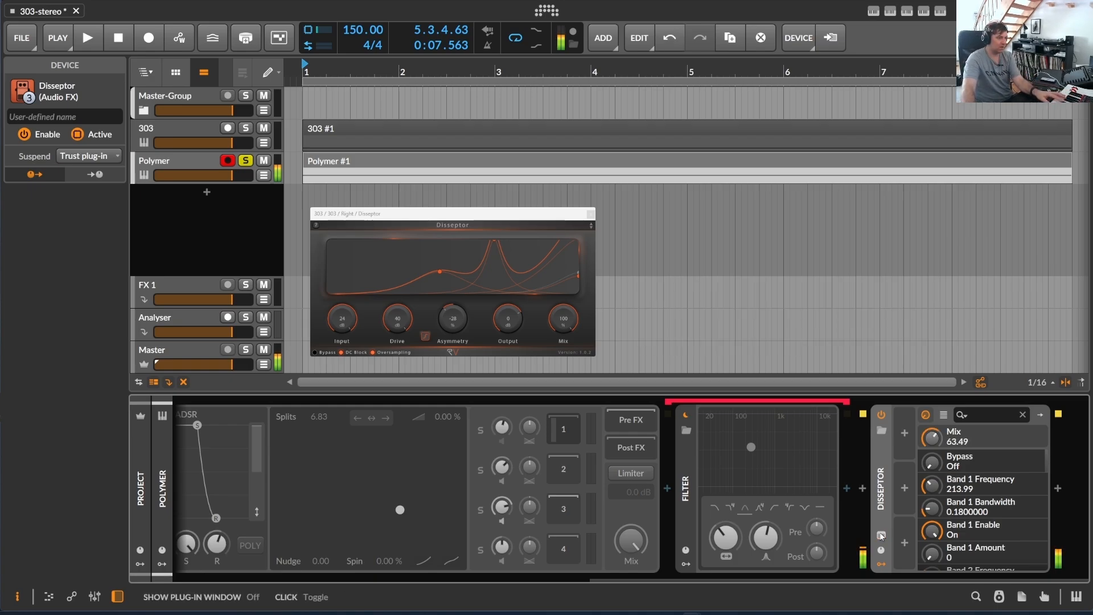
left_click(882, 535)
- Set Disseptor's Asymmetry to 100% and move its band 3 peak to about 1.9 kHz with an amount of 62%
left_click_drag(784, 206, 641, 181)
left_click_drag(641, 272, 641, 277)
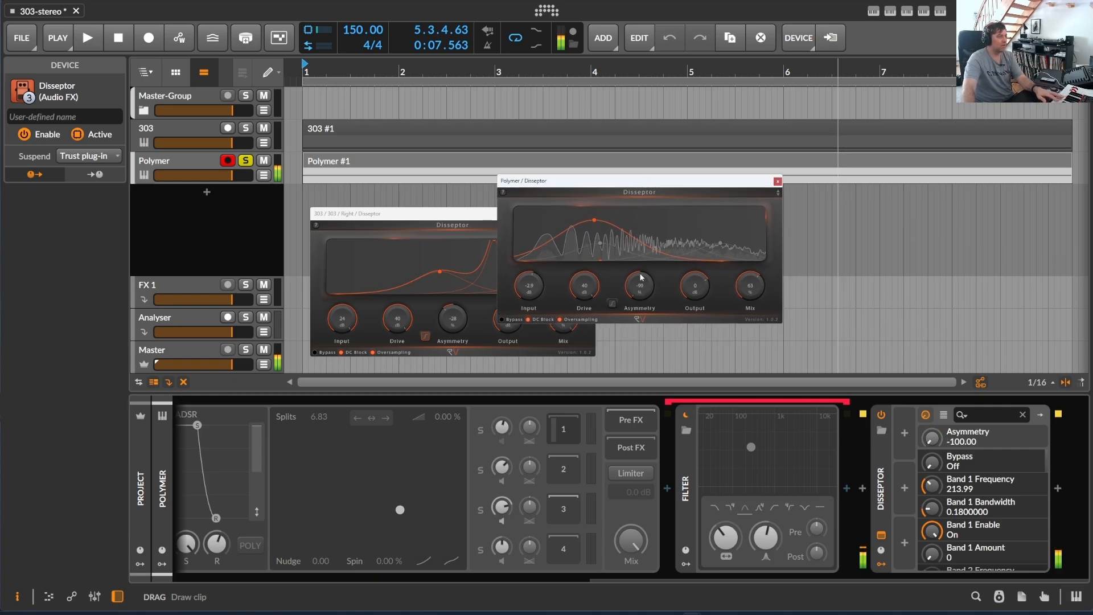
left_click_drag(594, 220, 677, 230)
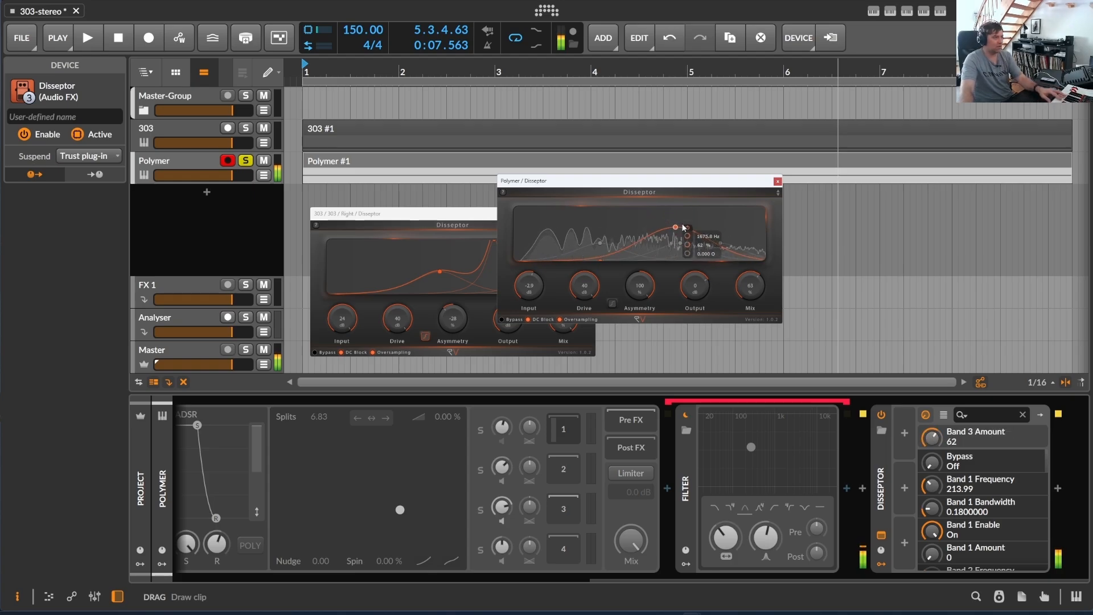
- Sweep Disseptor's Mix and Drive while playing the synth, ending at 40 dB Drive and 100% Mix
left_click_drag(761, 288, 758, 238)
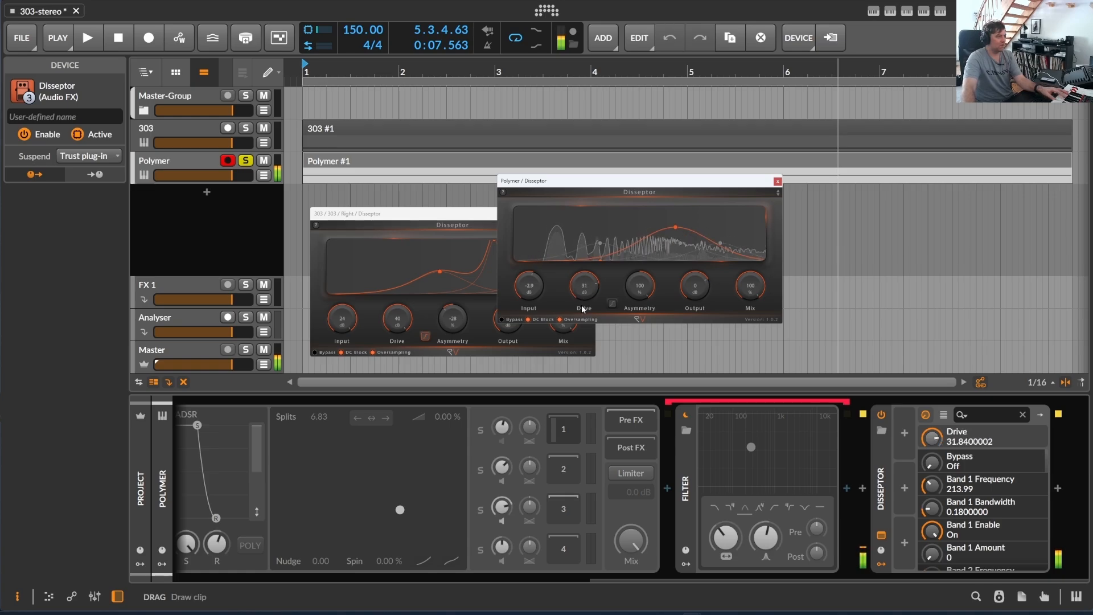
left_click_drag(584, 286, 585, 314)
left_click_drag(750, 286, 760, 360)
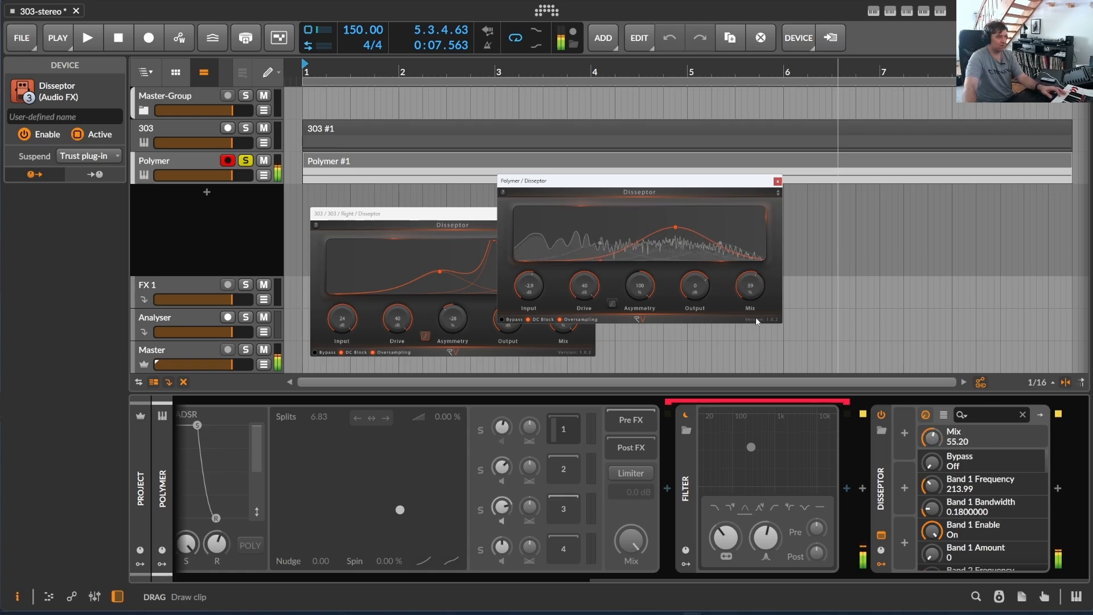
left_click_drag(757, 322, 750, 211)
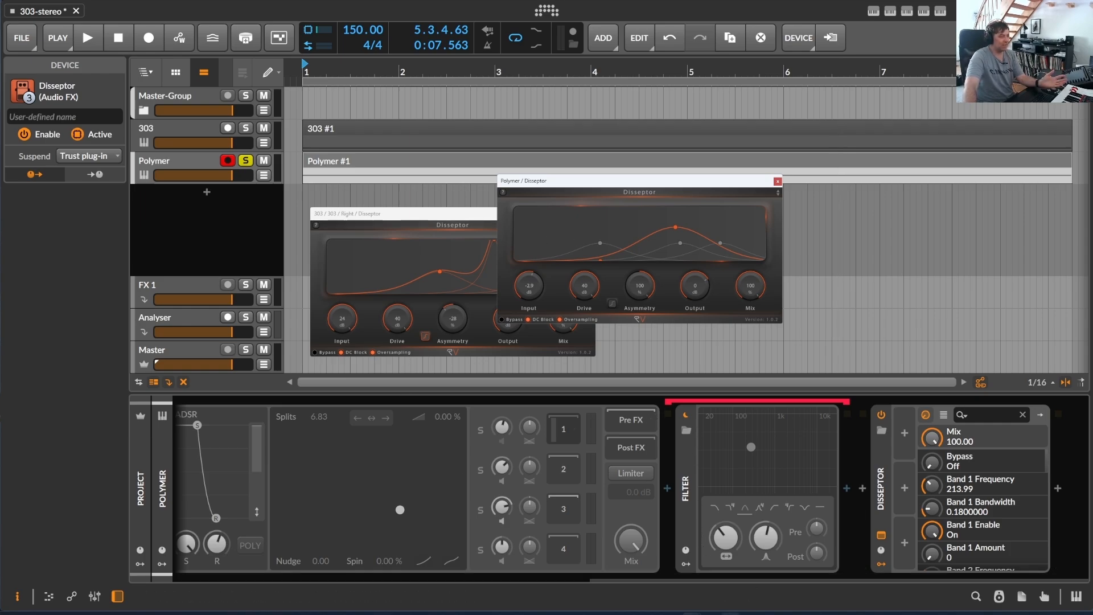
- Switch to the browser and view Disseptor's platforms, plug-in formats, licensing and price on the RV Audio Design website
left_click(730, 613)
scroll(464, 234, "down", 5)
scroll(464, 234, "down", 10)
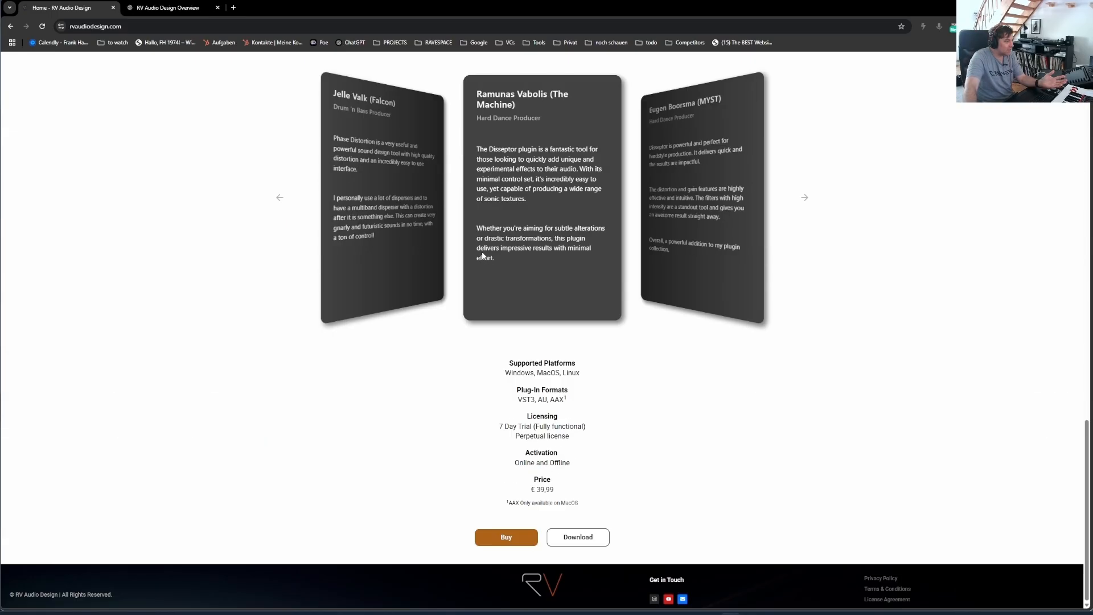